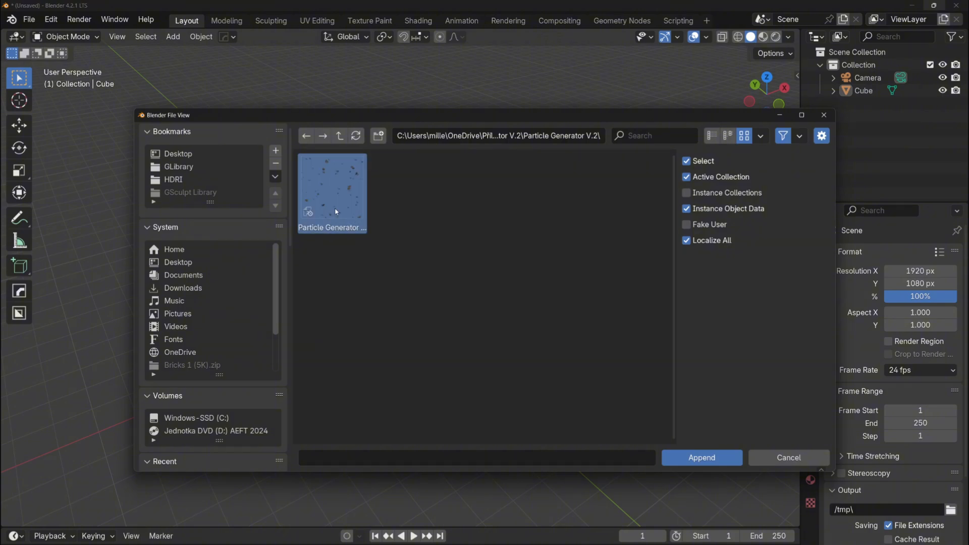
Step: Append all node trees from the Particle Generator V.2.blend file into the current scene
double_click(331, 210)
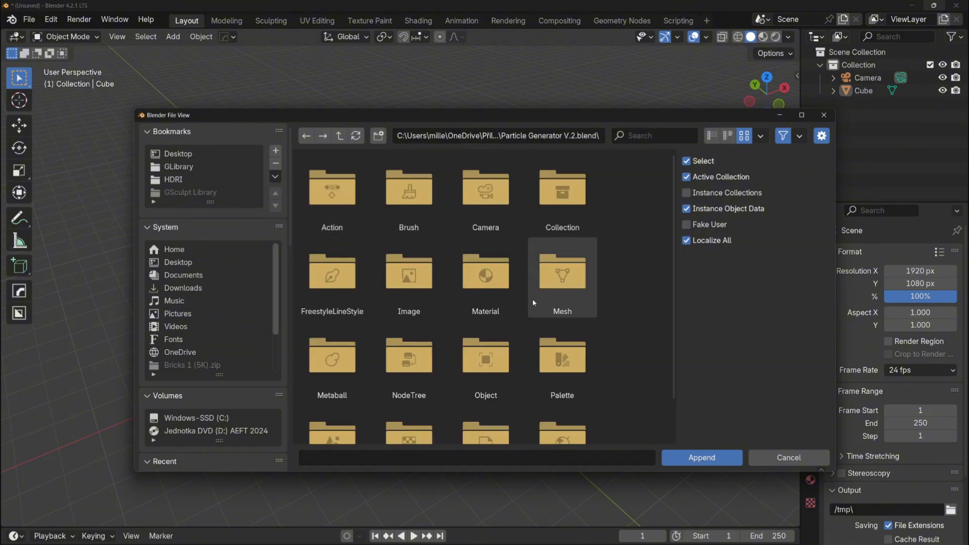
double_click(409, 372)
key(a)
click(677, 455)
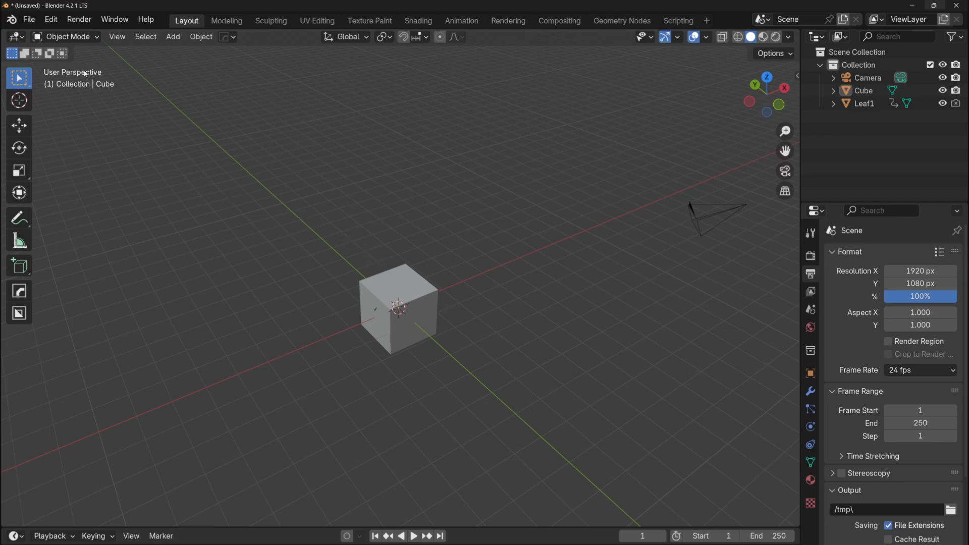
Step: Save the current scene as the default startup file, overwriting the existing one
middle_drag(369, 313, 20, 314)
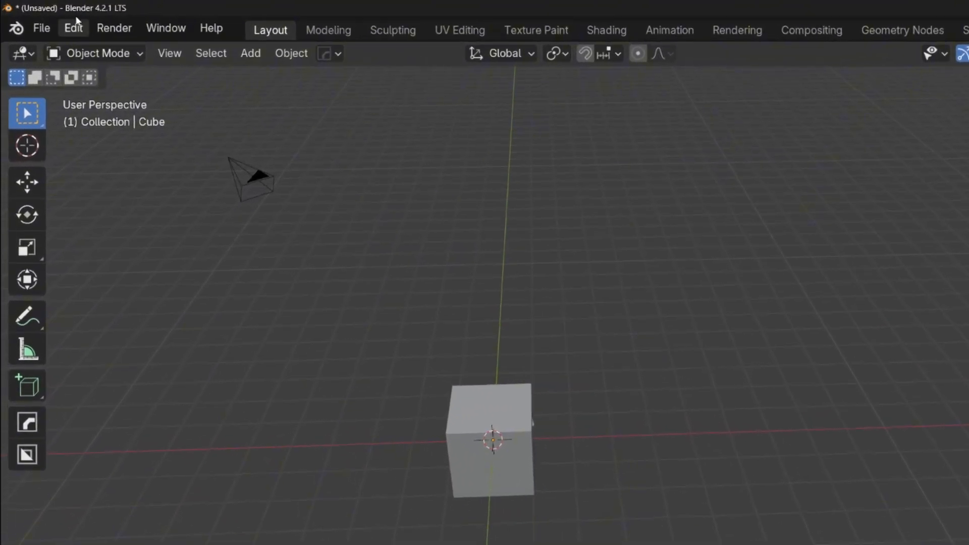
click(41, 28)
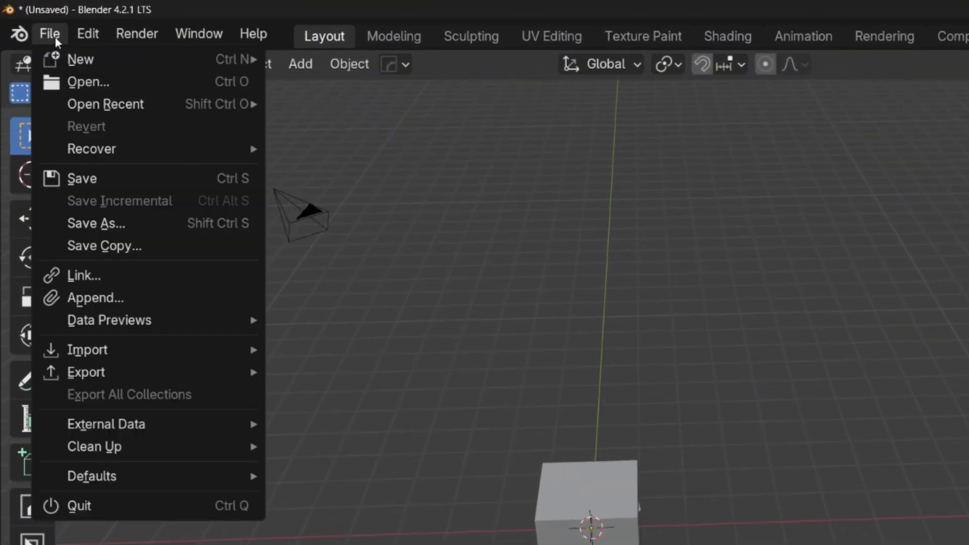
mouse_move(101, 404)
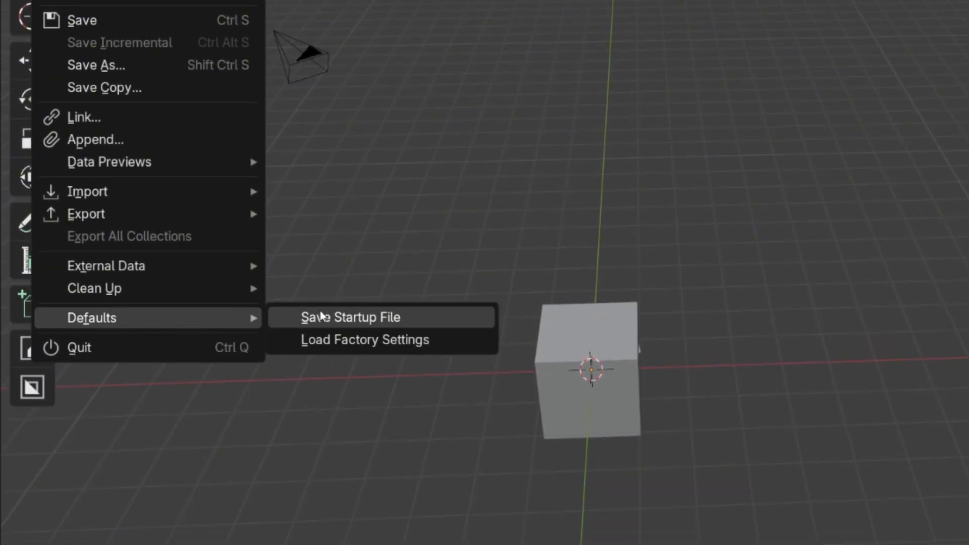
click(335, 318)
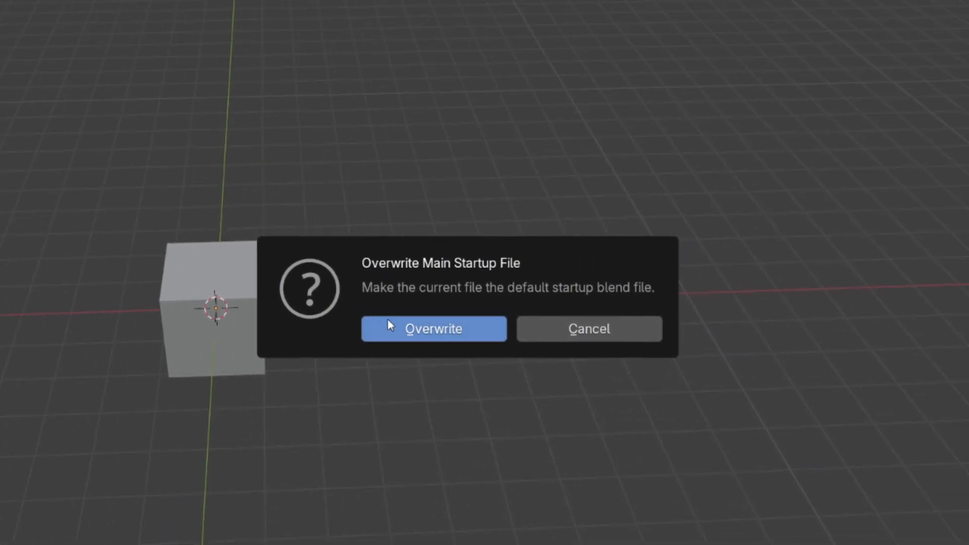
click(393, 325)
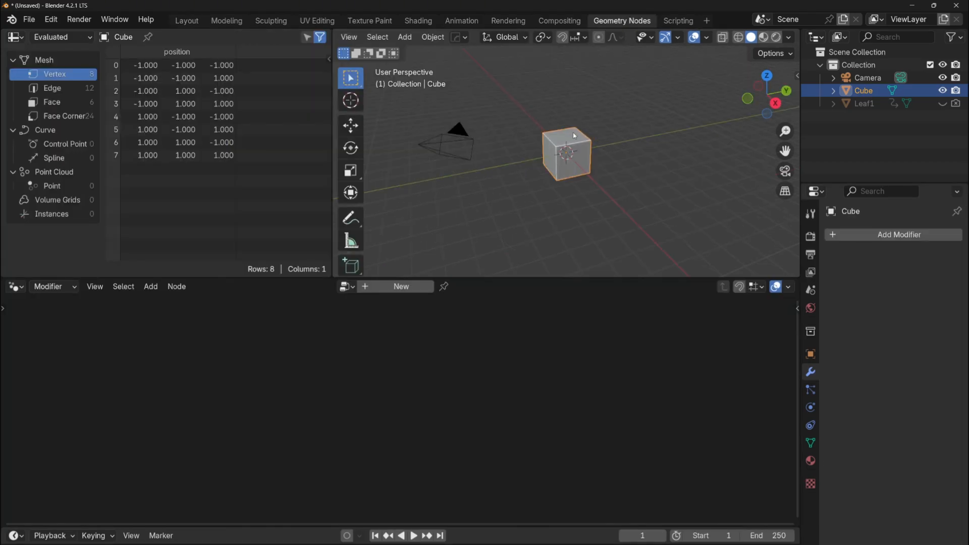
Step: Add a Geometry Nodes modifier to the cube and assign the Particle Generator V2 node group to it
mouse_move(577, 160)
middle_down()
mouse_move(611, 156)
mouse_move(565, 161)
middle_up()
click(837, 236)
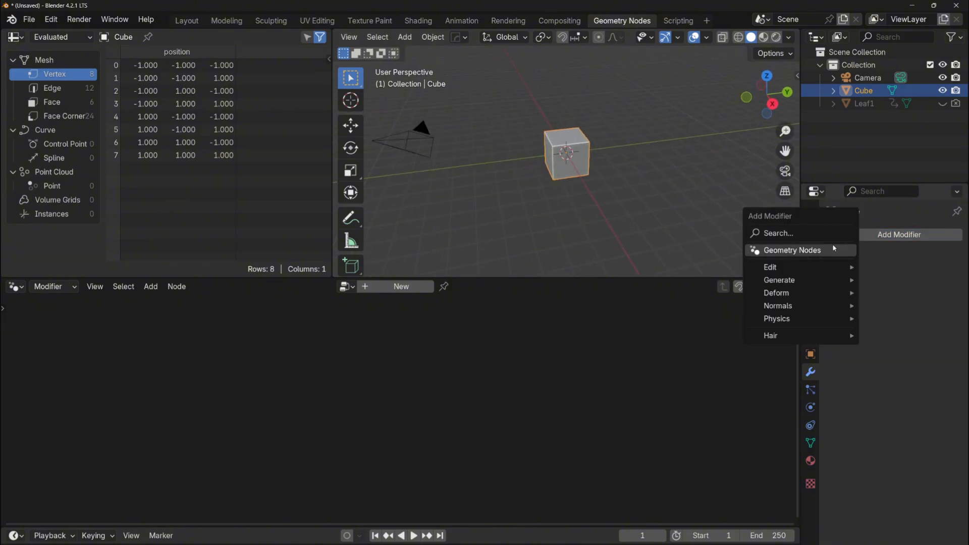
click(838, 250)
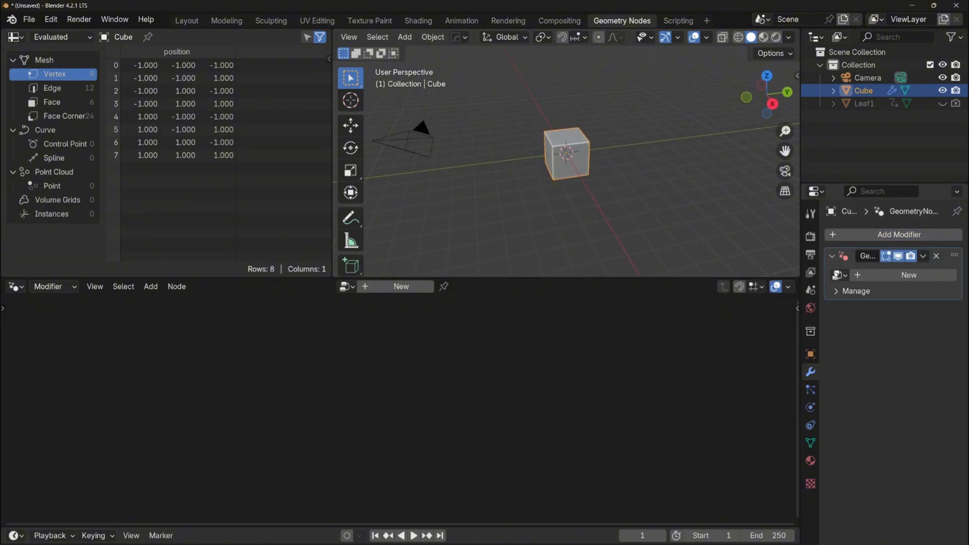
click(840, 276)
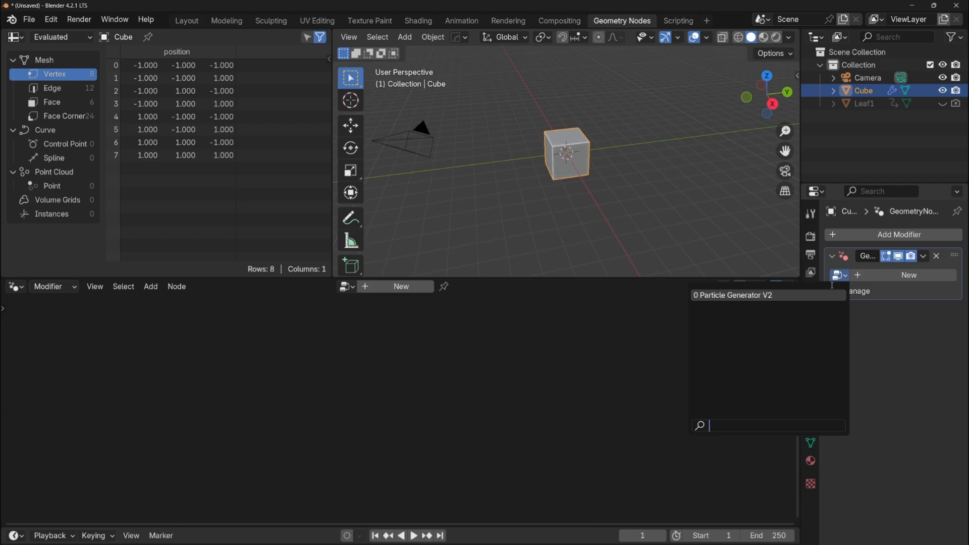
click(821, 295)
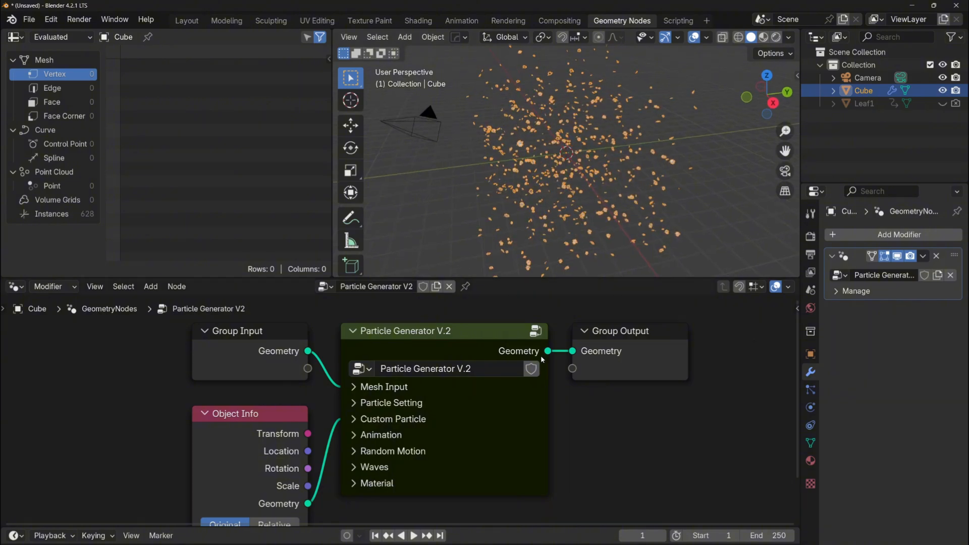
Step: Enlarge the node editor and expand all sections of the Particle Generator V.2 node to examine its settings
scroll(518, 392, down, 2)
middle_drag(518, 392, 527, 364)
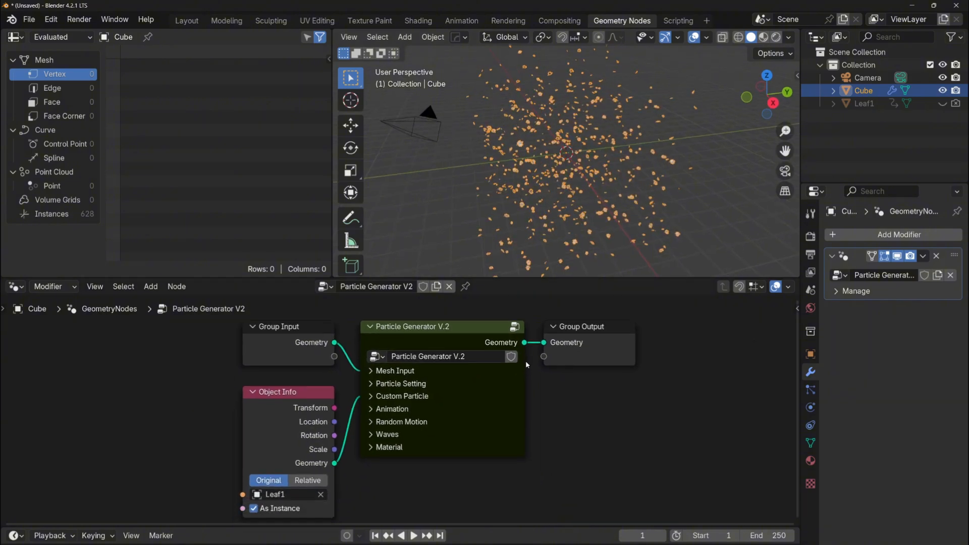
click(429, 343)
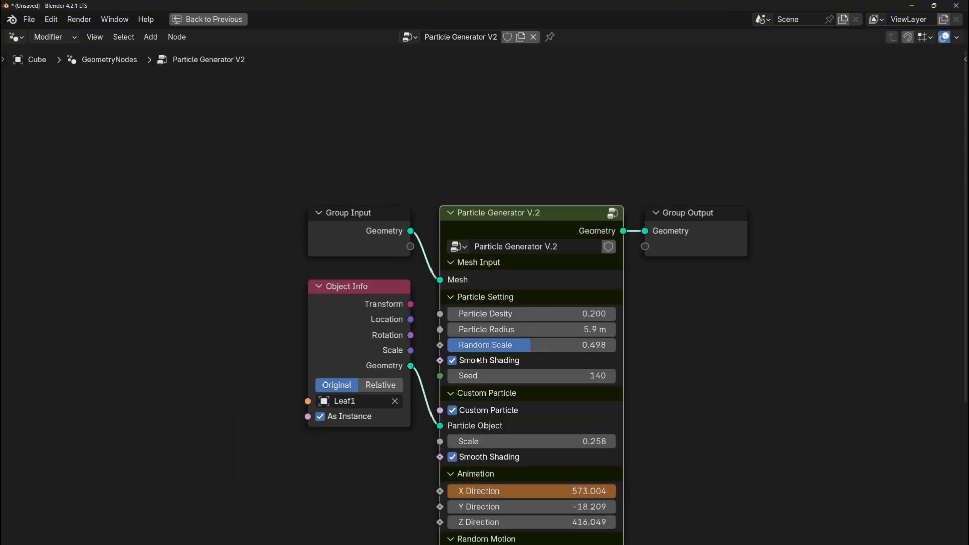
scroll(478, 360, down, 2)
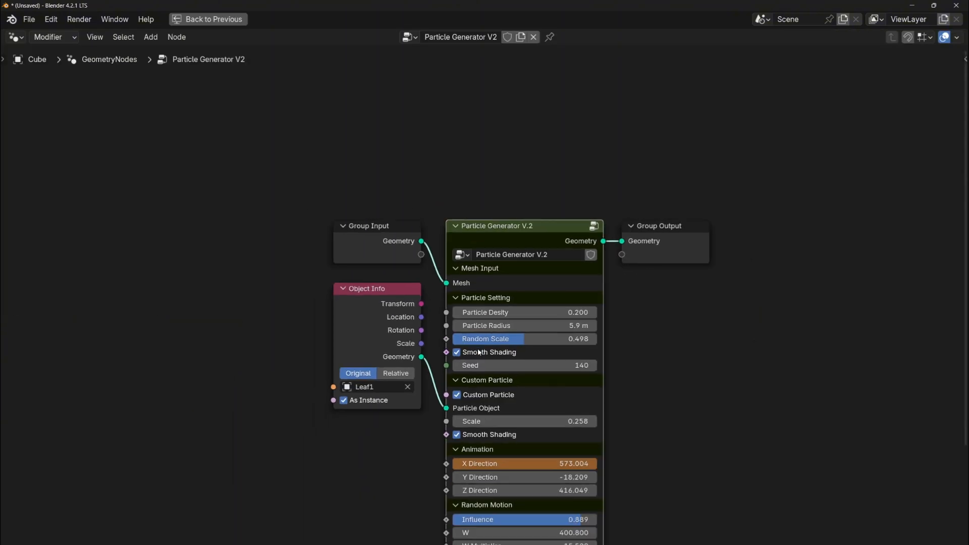
mouse_move(461, 283)
mouse_down()
mouse_move(460, 353)
mouse_move(462, 300)
mouse_move(475, 284)
mouse_up()
middle_drag(466, 288, 453, 246)
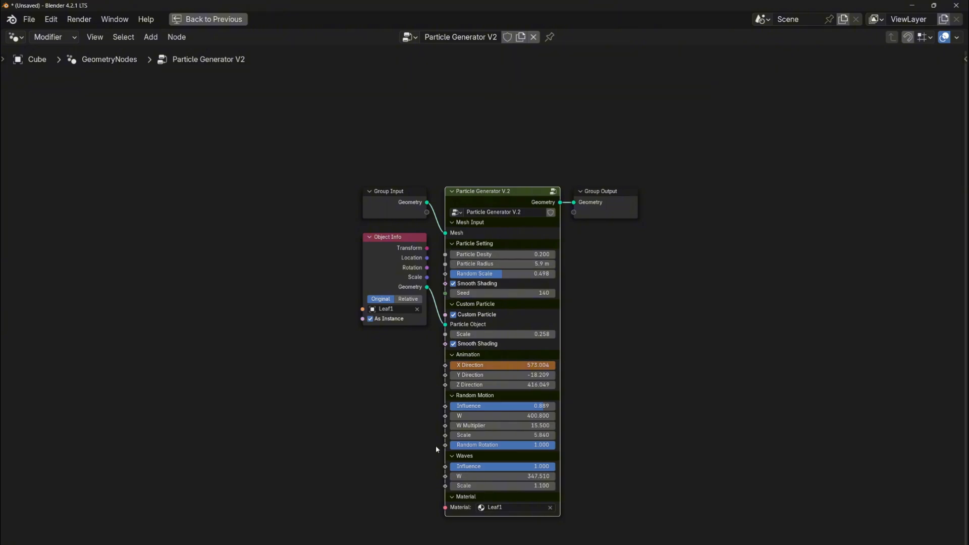
drag(451, 240, 474, 299)
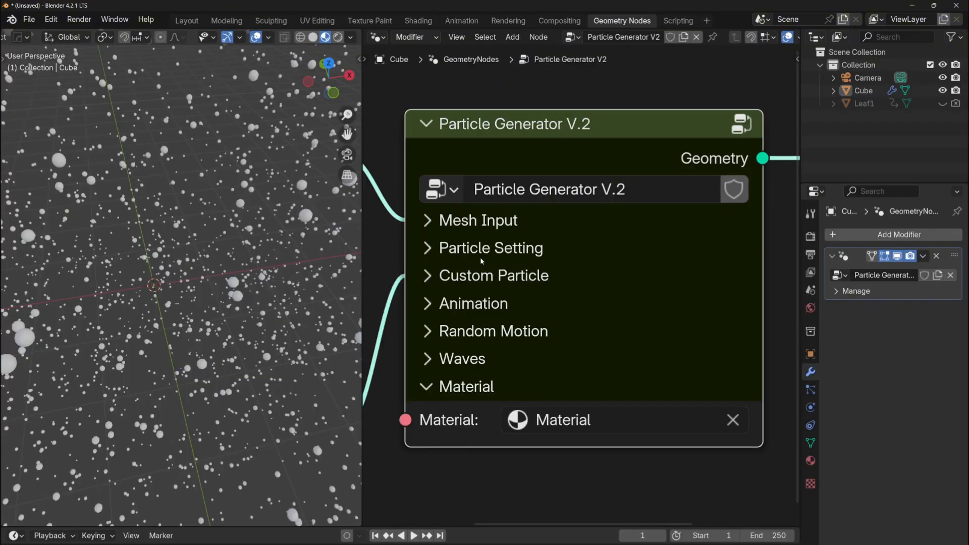
Step: In the node's Particle Setting section, set the particle density to 0.430, Particle Radius to 53.6 m and Random Scale to 0.023
click(480, 247)
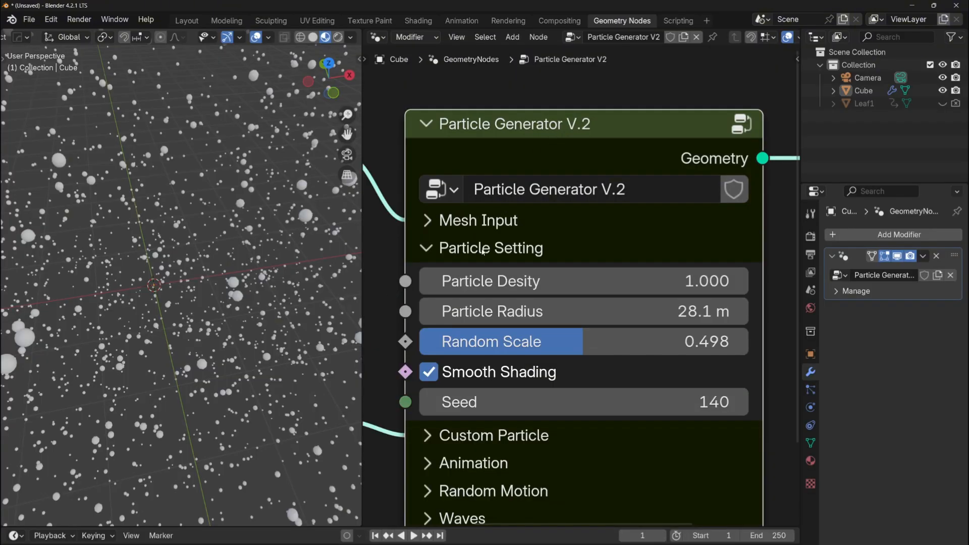
scroll(503, 273, down, 1)
middle_drag(503, 273, 498, 251)
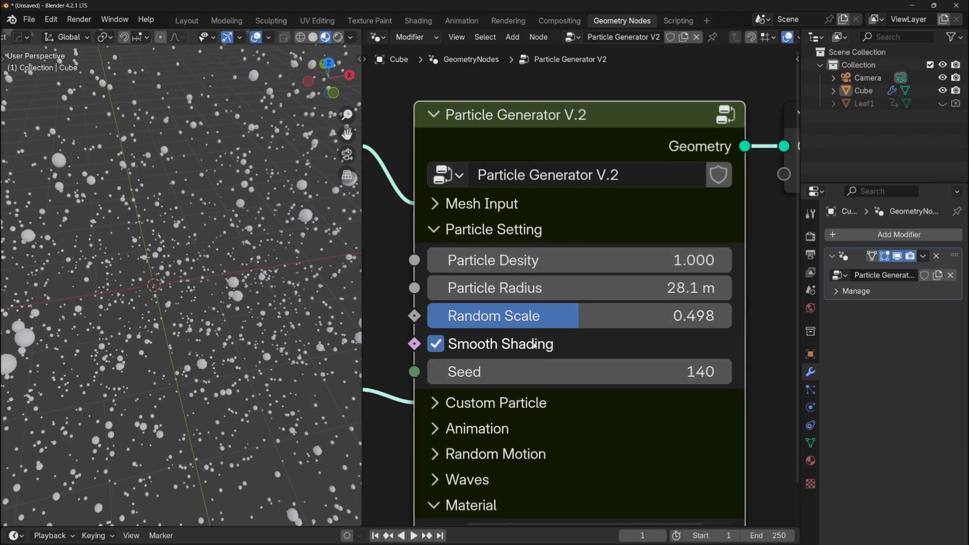
mouse_move(524, 267)
mouse_down()
mouse_move(543, 267)
mouse_move(417, 267)
mouse_move(592, 267)
mouse_move(523, 266)
mouse_up()
mouse_move(187, 287)
middle_down()
mouse_move(220, 276)
mouse_move(205, 280)
middle_up()
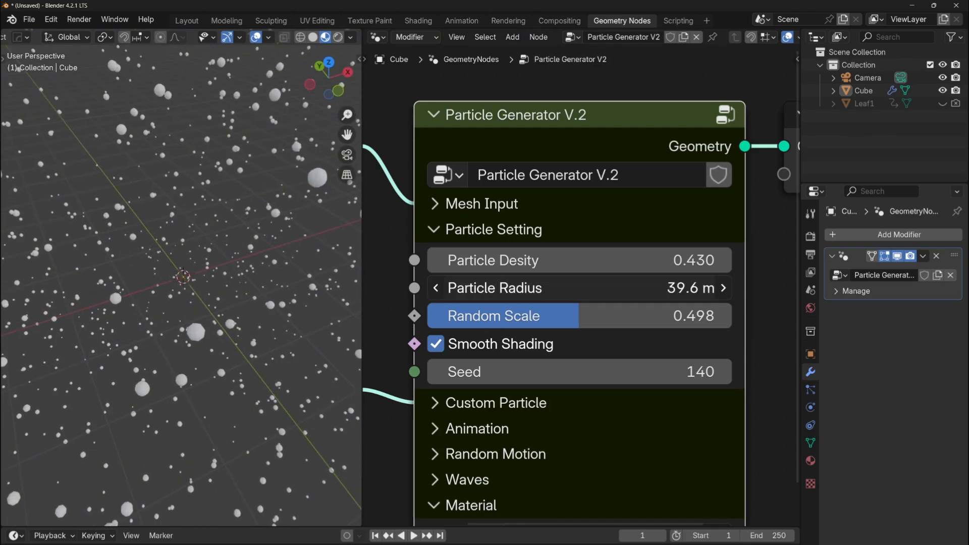
mouse_move(580, 288)
mouse_down()
mouse_move(654, 288)
mouse_move(569, 288)
mouse_move(696, 288)
mouse_move(599, 288)
mouse_move(603, 315)
mouse_move(732, 315)
mouse_move(435, 316)
mouse_up()
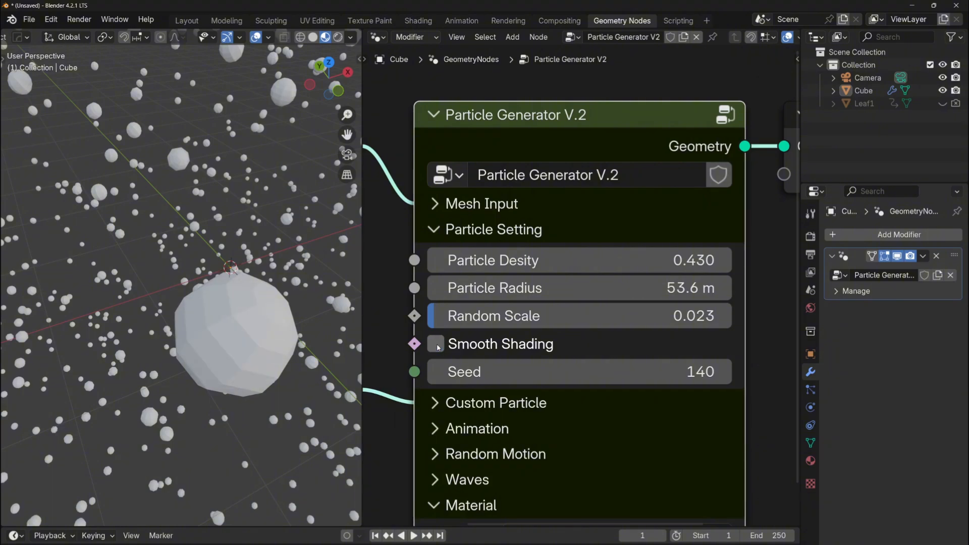
Step: Turn Smooth Shading back on in the Particle Setting section and vary the Seed to redistribute the particles
click(438, 345)
drag(439, 372, 390, 372)
middle_drag(202, 303, 220, 303)
scroll(219, 302, down, 3)
drag(485, 372, 534, 372)
Step: Collapse the Particle Setting section and enable Custom Particle so the connected leaf object replaces the spheres
click(495, 229)
click(524, 257)
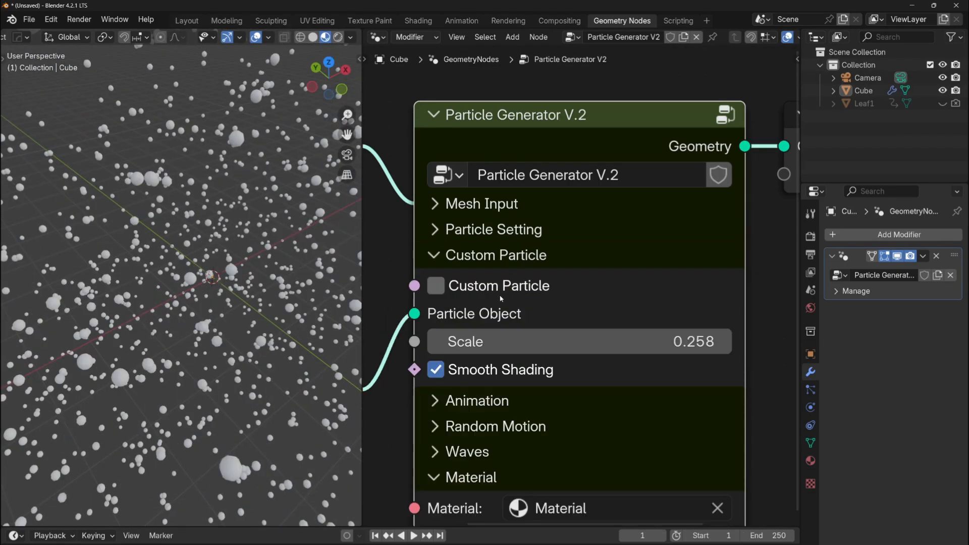
scroll(501, 298, down, 1)
scroll(506, 284, up, 1)
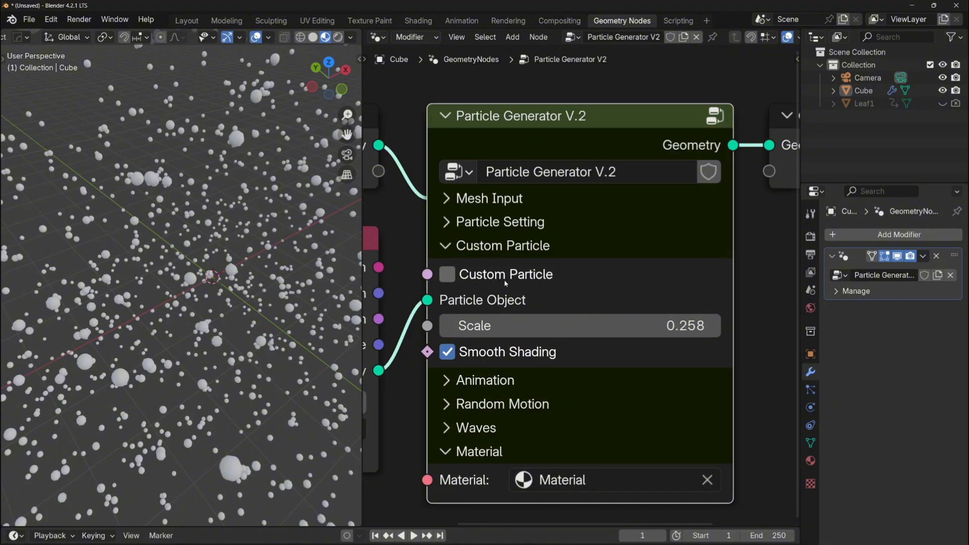
mouse_move(233, 269)
middle_down()
mouse_move(218, 268)
mouse_move(238, 273)
middle_up()
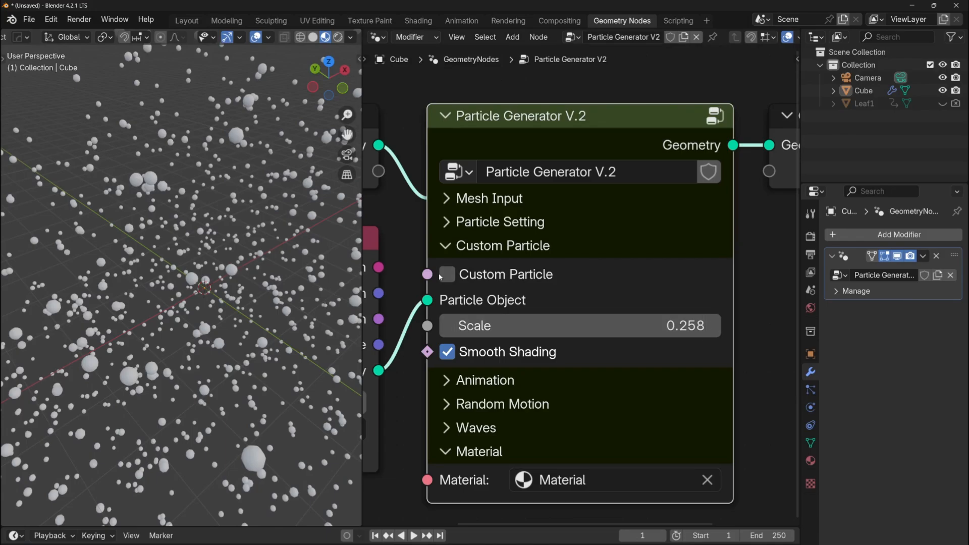
click(448, 274)
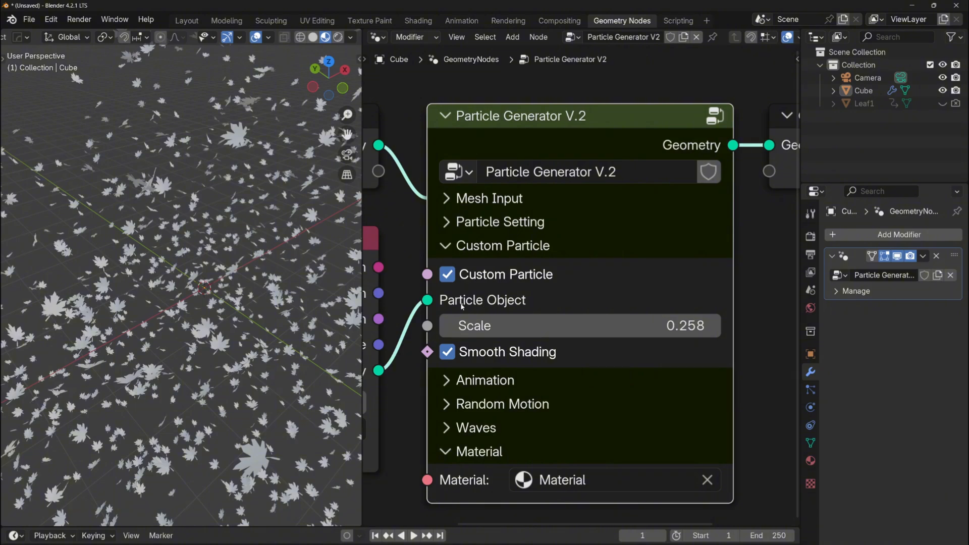
Step: Assign the Leaf1 material to the particles and switch Custom Particle off and on to compare
click(565, 482)
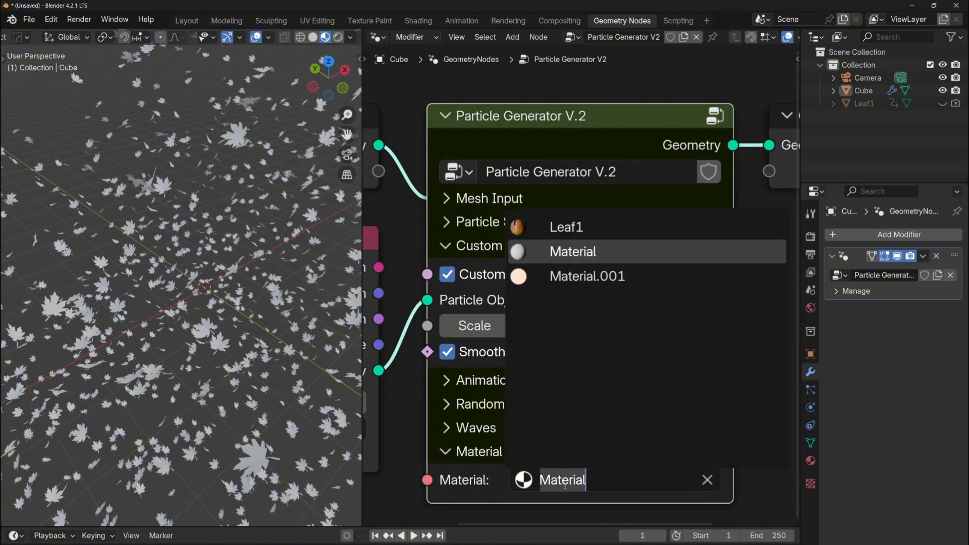
click(578, 232)
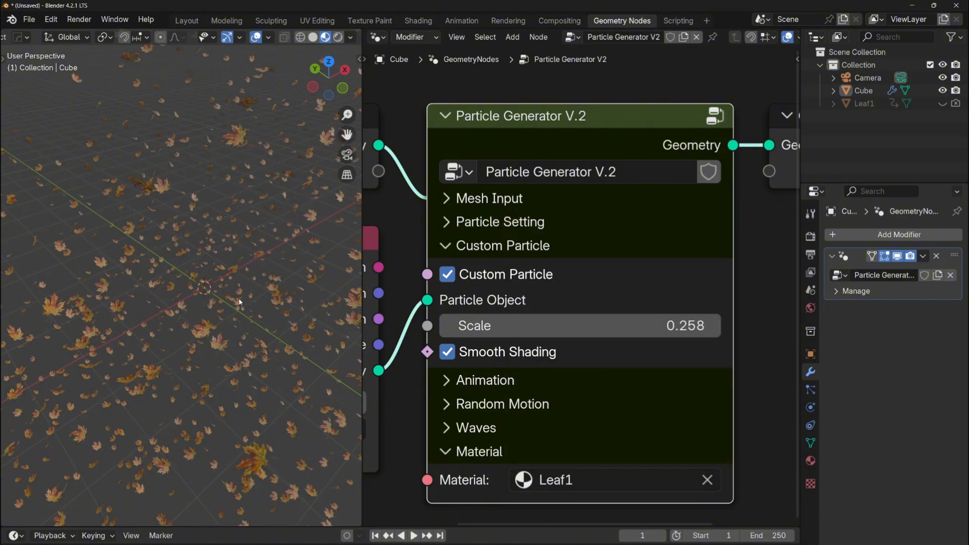
middle_drag(240, 300, 279, 312)
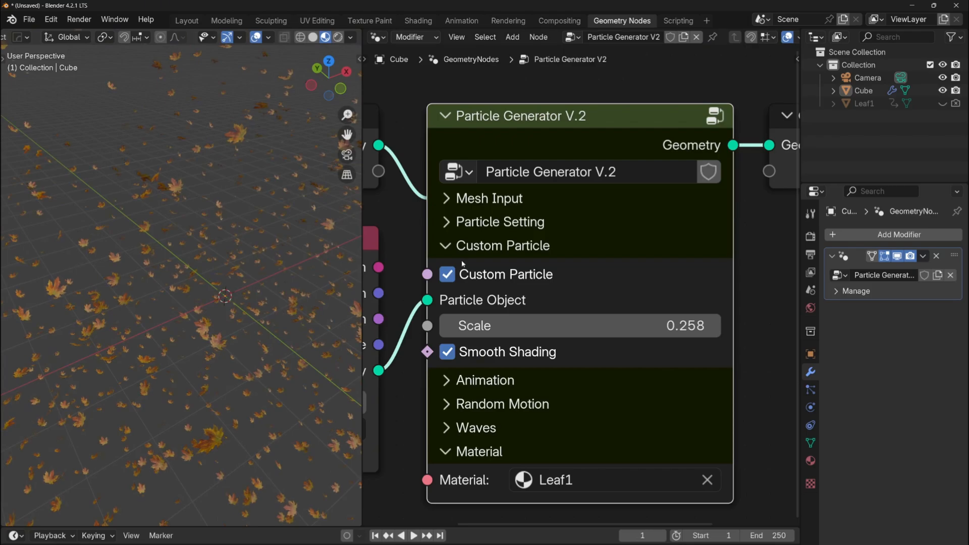
click(447, 275)
click(447, 275)
Step: Set the custom particle Scale to 0.628 and toggle its Smooth Shading to compare the leaves
middle_drag(439, 314, 616, 315)
click(509, 430)
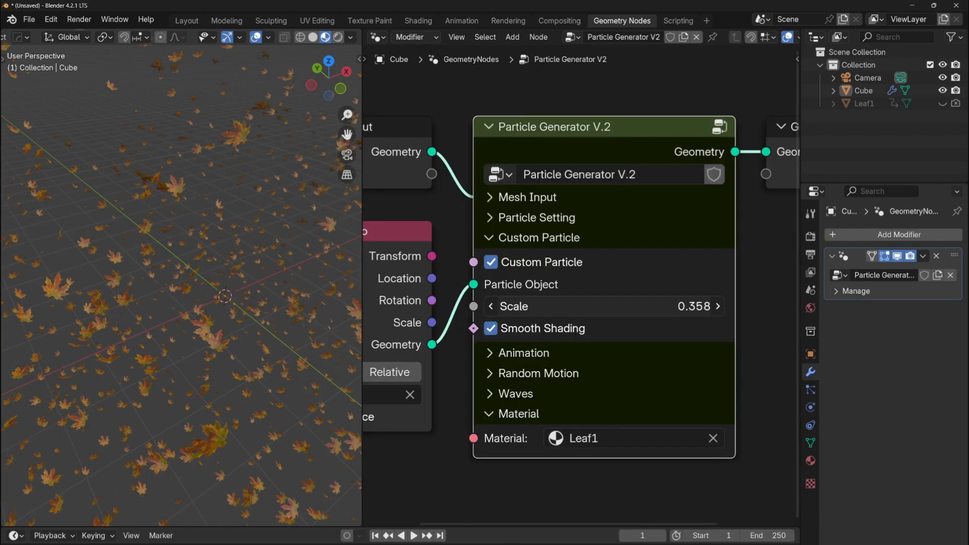
drag(605, 306, 560, 306)
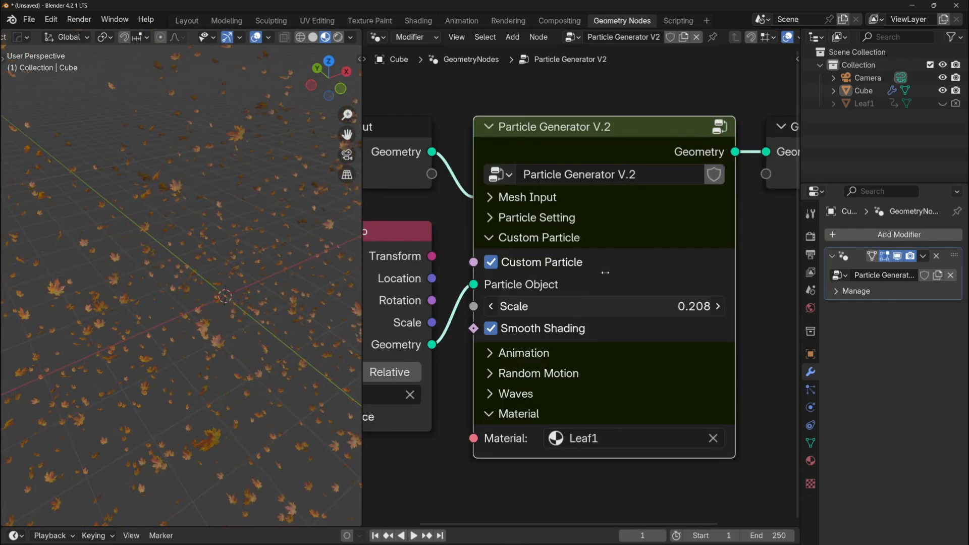
drag(605, 272, 666, 273)
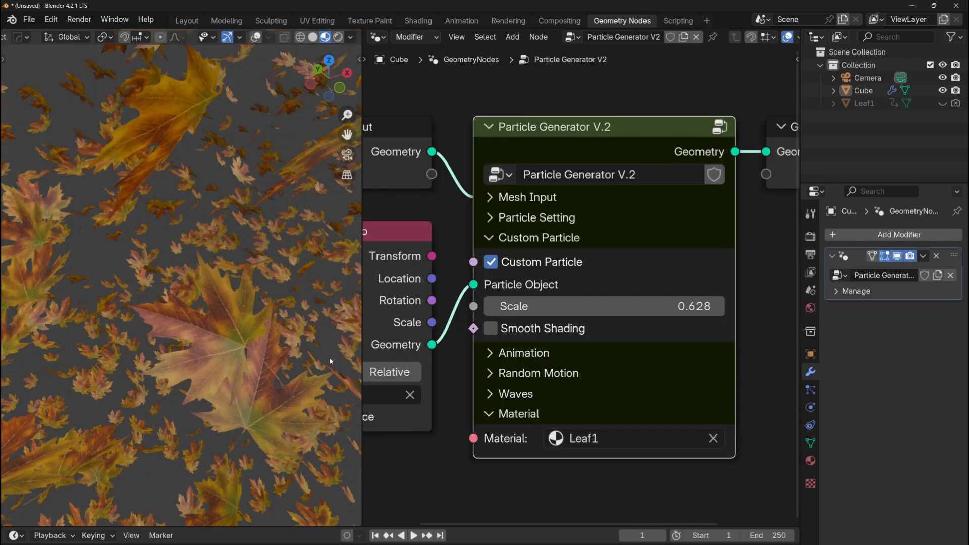
click(491, 329)
click(491, 329)
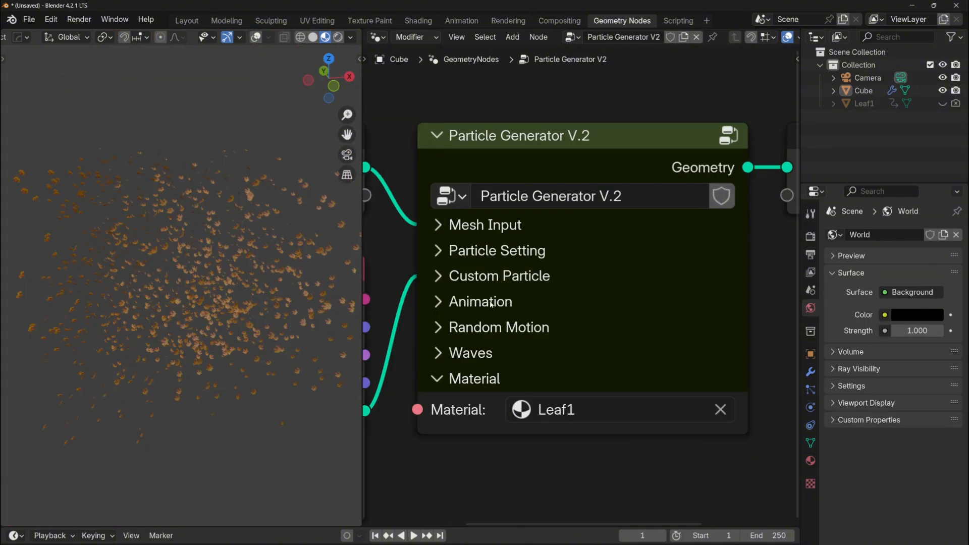
Step: Expand the node's Animation section, set X Direction to 678.504 and increase the Y Direction to shift the particles
click(492, 298)
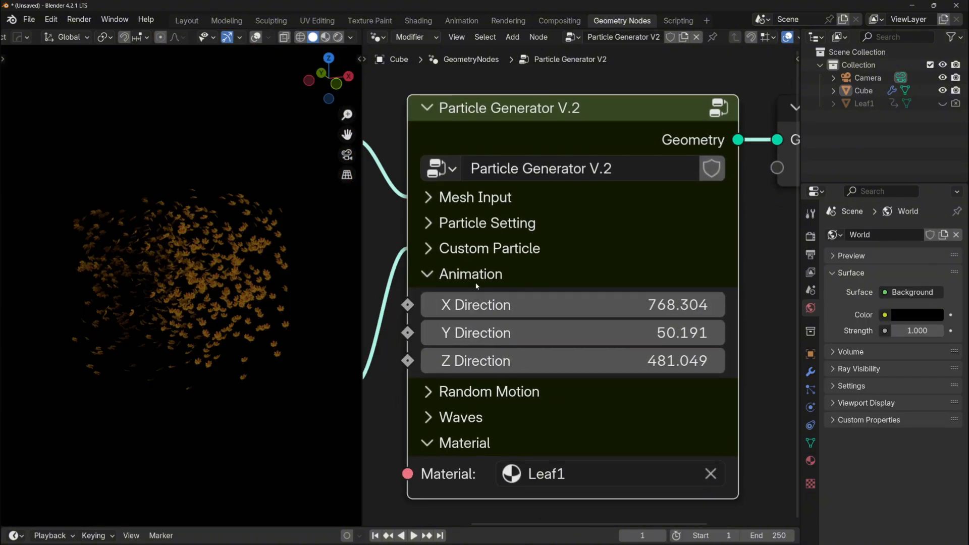
mouse_move(573, 305)
mouse_down()
mouse_move(588, 305)
mouse_move(573, 305)
mouse_up()
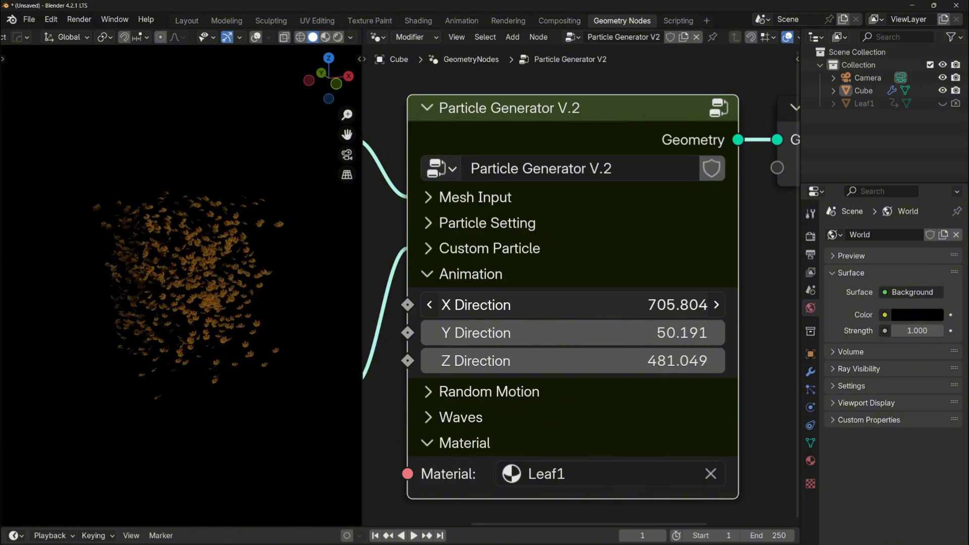
drag(513, 316, 515, 333)
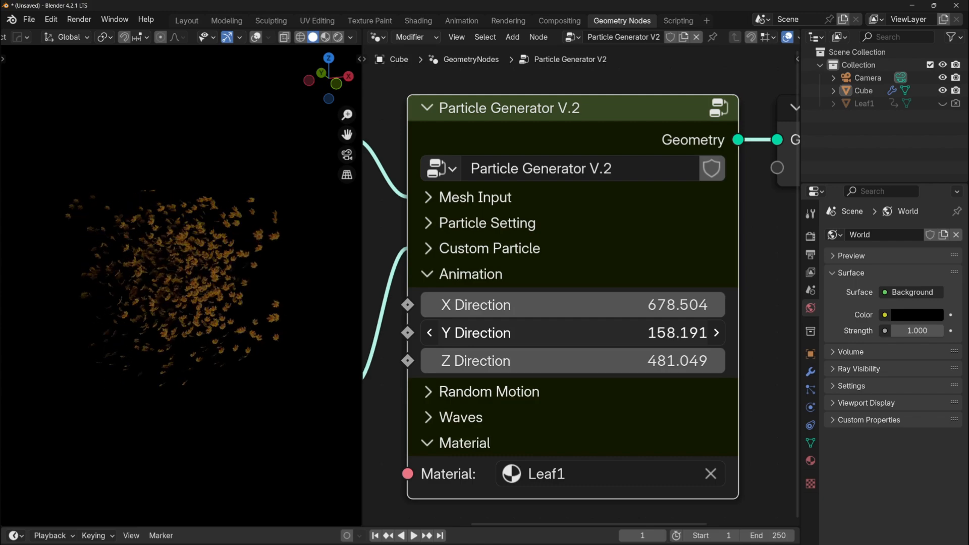
drag(514, 332, 536, 333)
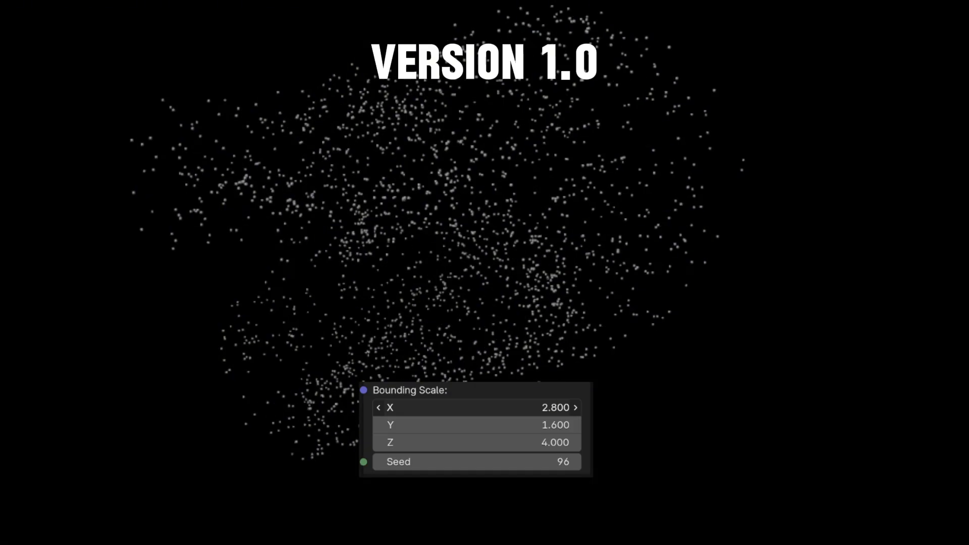
Step: Vary the X, Y and Z Bounding Scale values of the version 1.0 generator to move its particles
mouse_move(474, 407)
mouse_down()
mouse_move(497, 408)
mouse_move(472, 407)
mouse_move(492, 425)
mouse_move(482, 425)
mouse_up()
mouse_move(474, 443)
mouse_down()
mouse_move(495, 442)
mouse_move(464, 442)
mouse_up()
mouse_move(475, 425)
mouse_down()
mouse_move(493, 426)
mouse_move(473, 425)
mouse_up()
mouse_move(474, 407)
mouse_down()
mouse_move(514, 407)
mouse_move(483, 407)
mouse_up()
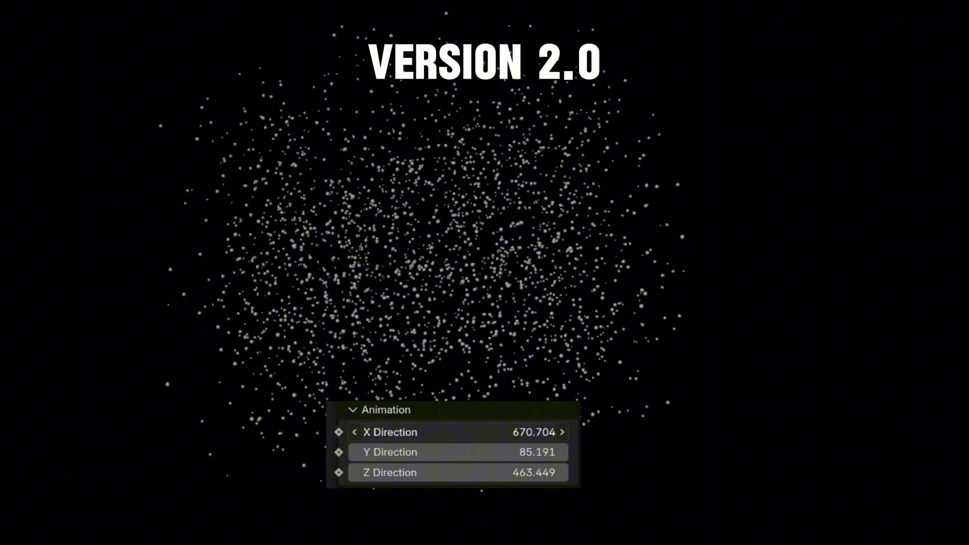
Step: In the version 2.0 Animation settings, set Y Direction to 202.891 and Z Direction to 625.349, and vary X Direction to shift the particles
drag(573, 305, 542, 305)
drag(459, 433, 457, 432)
drag(458, 453, 518, 453)
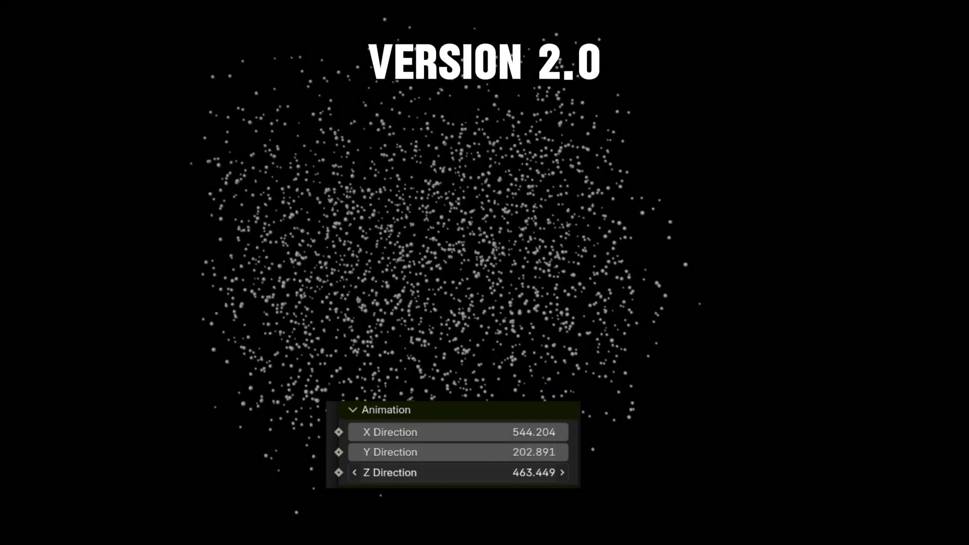
drag(458, 472, 540, 473)
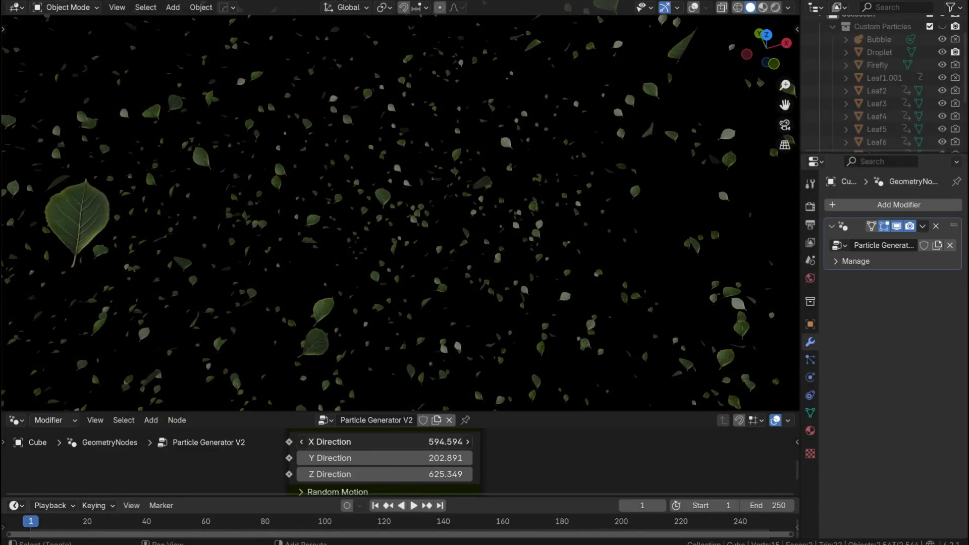
drag(445, 441, 445, 442)
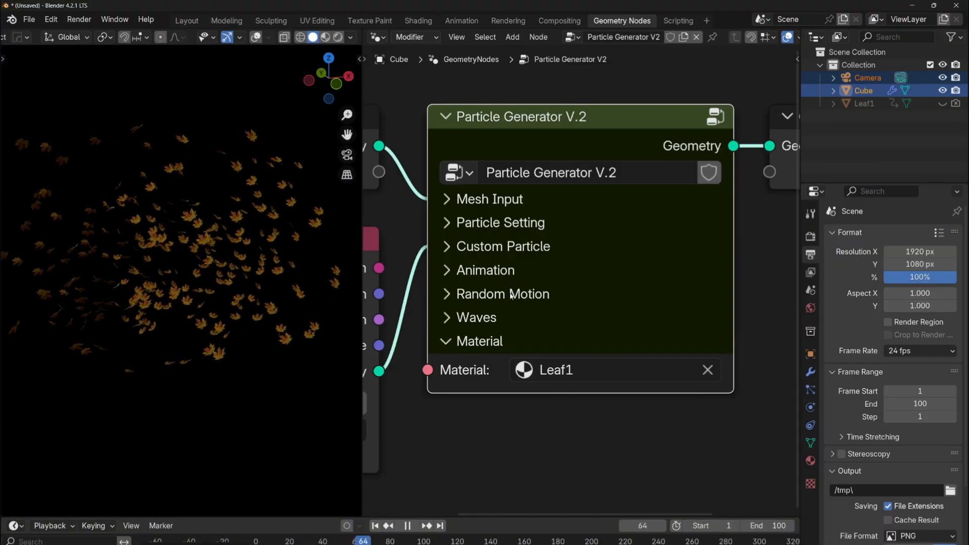
Step: Expand the Random Motion section, and set the Animation section's Z Direction to 569.349 before collapsing it
click(511, 295)
shift+scroll(530, 237, down, 2)
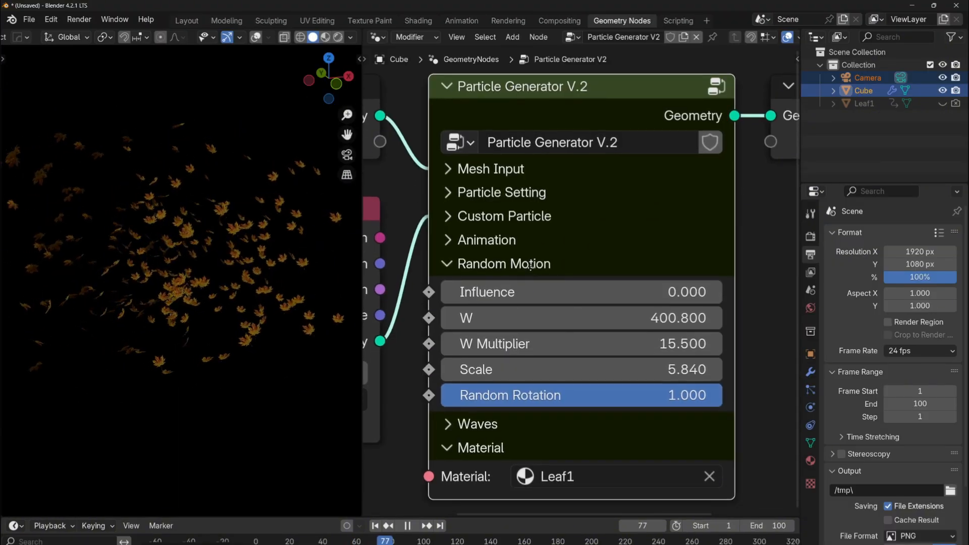
click(535, 234)
middle_drag(536, 237, 540, 226)
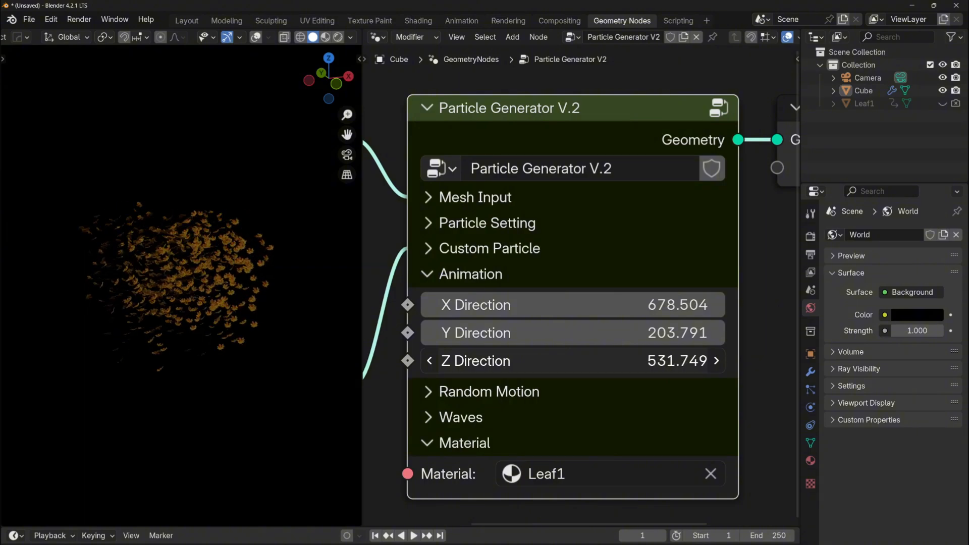
drag(473, 360, 478, 360)
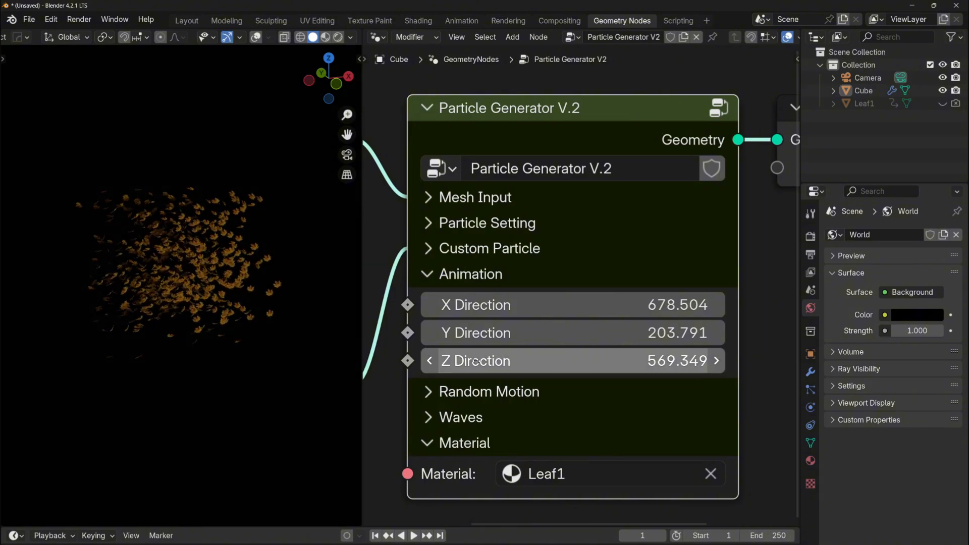
click(477, 279)
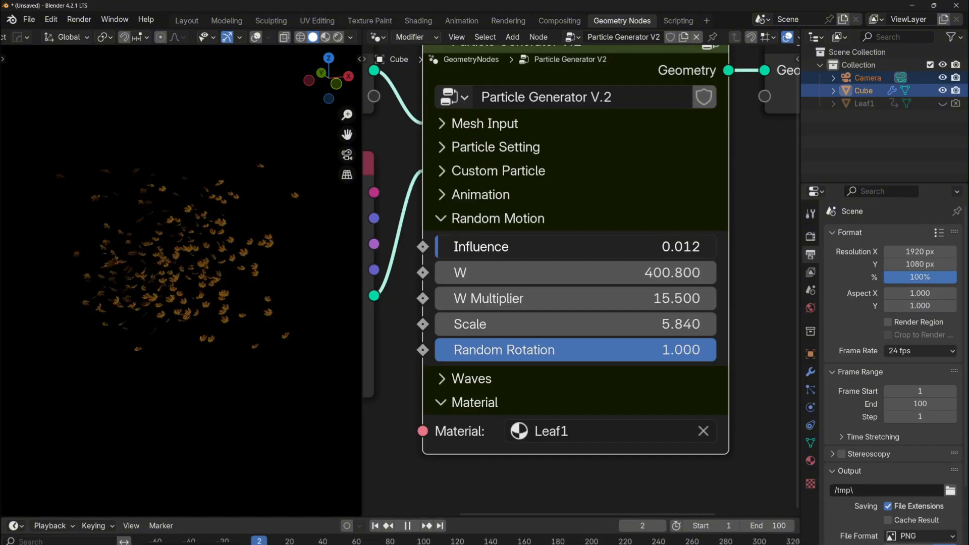
Step: Set the leaf particles' Random Motion Influence to 0.359 and raise W to 593.900 to move them randomly
drag(464, 247, 507, 247)
drag(508, 246, 716, 247)
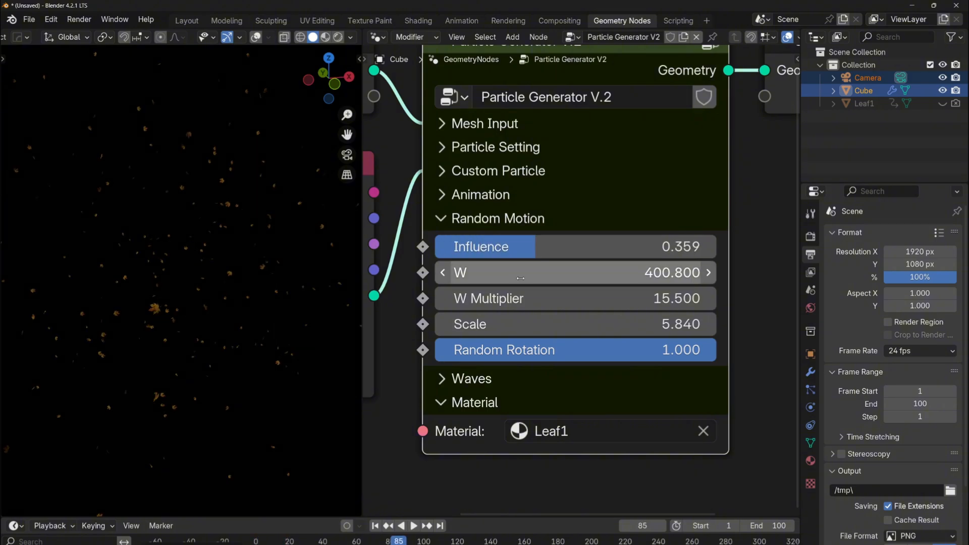
drag(575, 273, 586, 273)
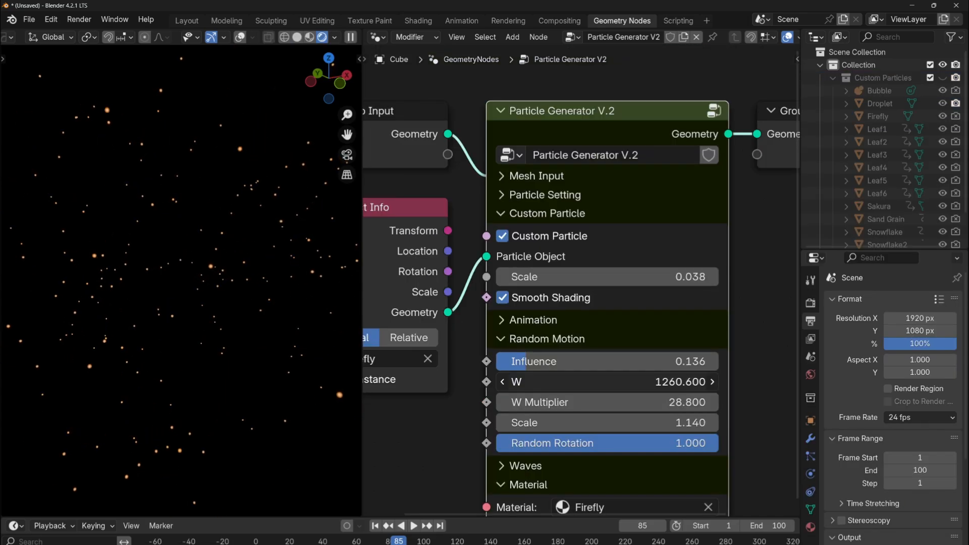
Step: Set the firefly particles' Random Motion W to 1374.180 and vary their W Multiplier to change the motion
drag(607, 382, 666, 382)
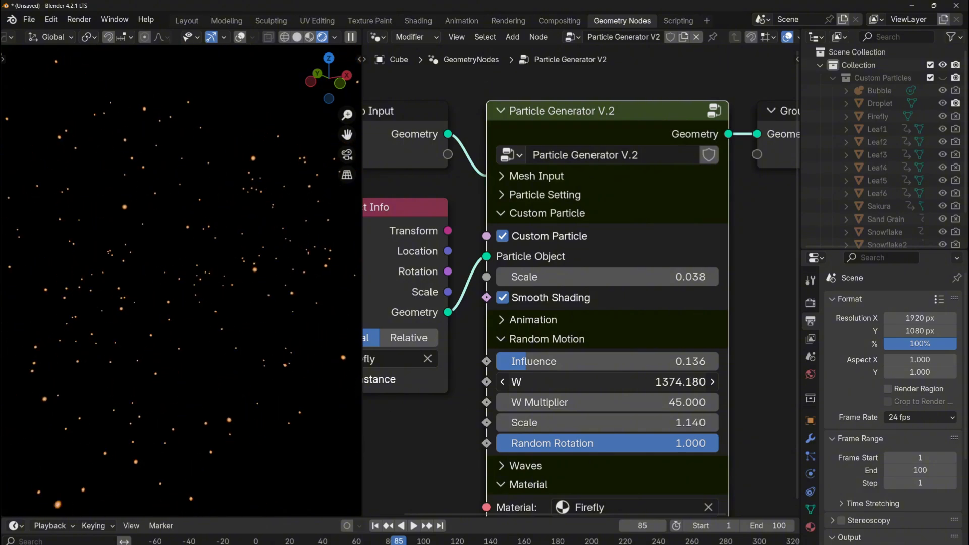
drag(607, 402, 659, 403)
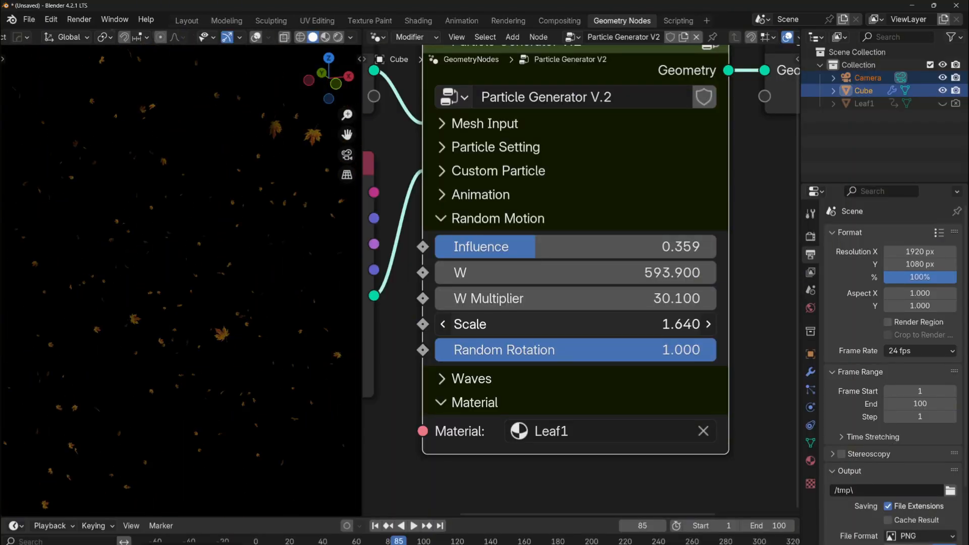
Step: Lower the leaf particles' Random Motion Scale to 0.140 and vary W to check the resulting motion
drag(539, 324, 571, 324)
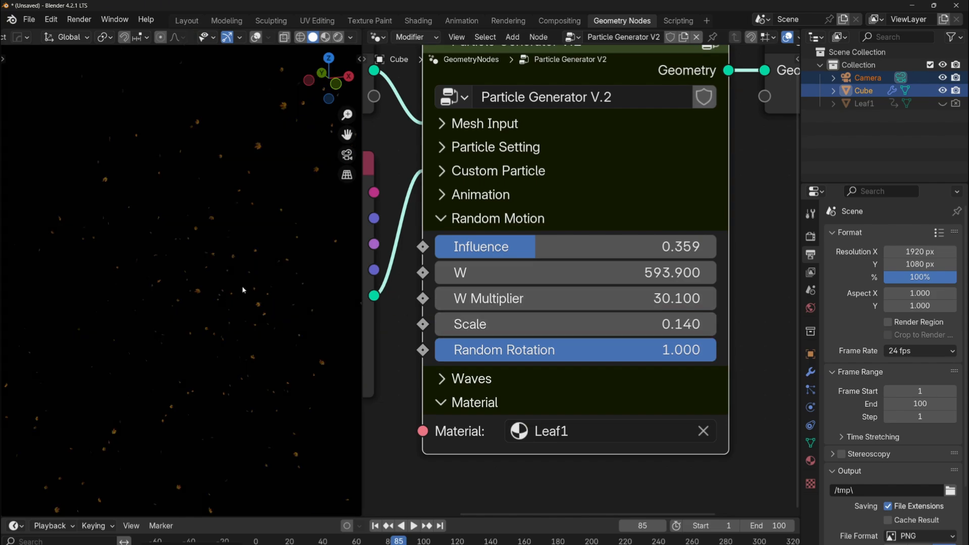
scroll(197, 324, up, 3)
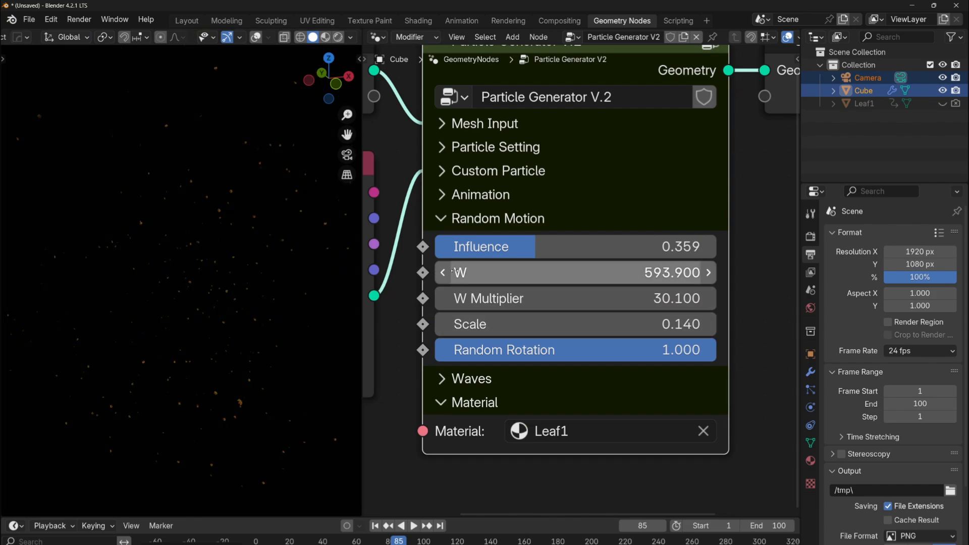
drag(555, 273, 571, 273)
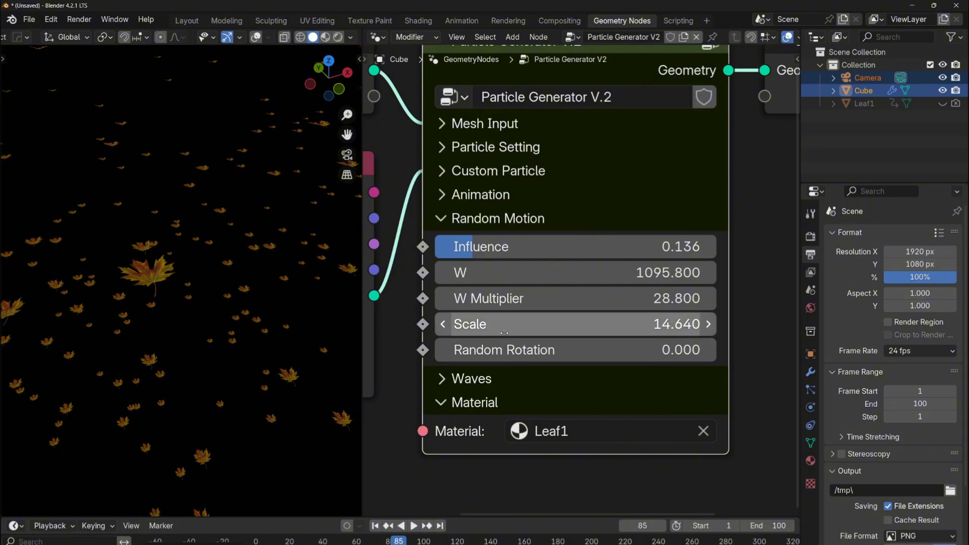
Step: Set the leaf particles' Random Rotation to 1.000 and vary W to see them spin as they move
drag(457, 349, 693, 350)
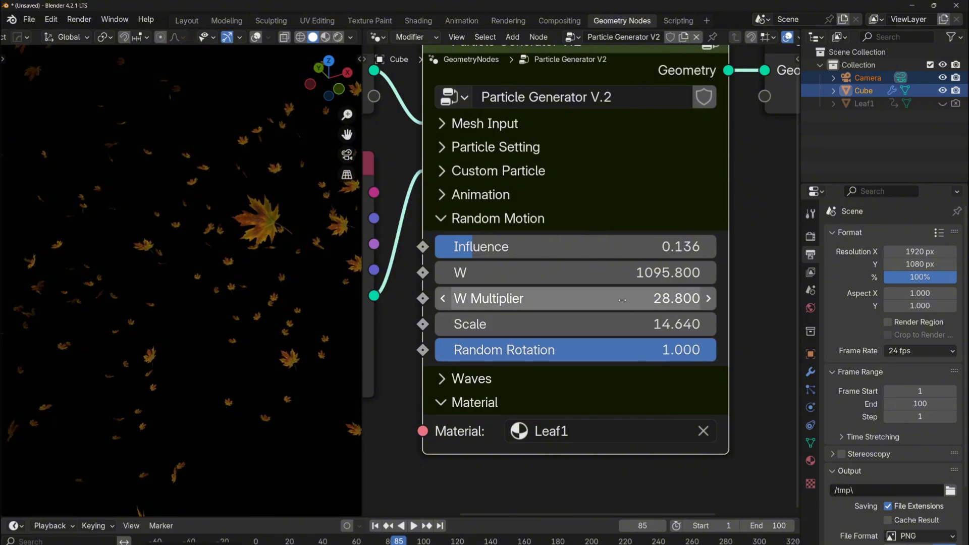
drag(510, 273, 588, 273)
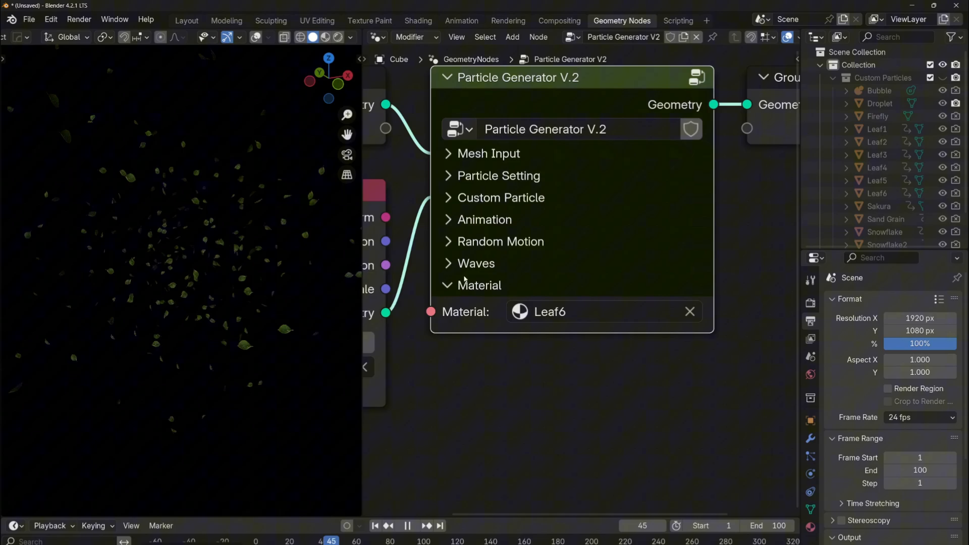
Step: Expand the Waves section of the Particle Generator V.2 node for the Leaf6 particles
mouse_move(493, 292)
middle_down()
mouse_move(502, 337)
mouse_move(532, 359)
mouse_move(485, 288)
middle_up()
click(525, 390)
scroll(525, 348, up, 1)
click(506, 327)
scroll(505, 335, down, 1)
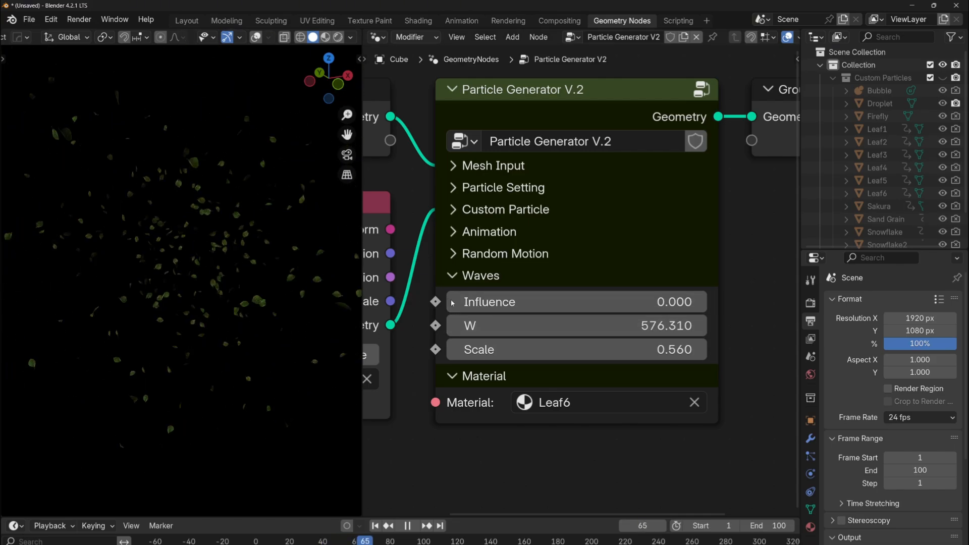
Step: Set the Waves Influence to 1.000 and vary its W value, and stop the animation playback
drag(452, 303, 706, 303)
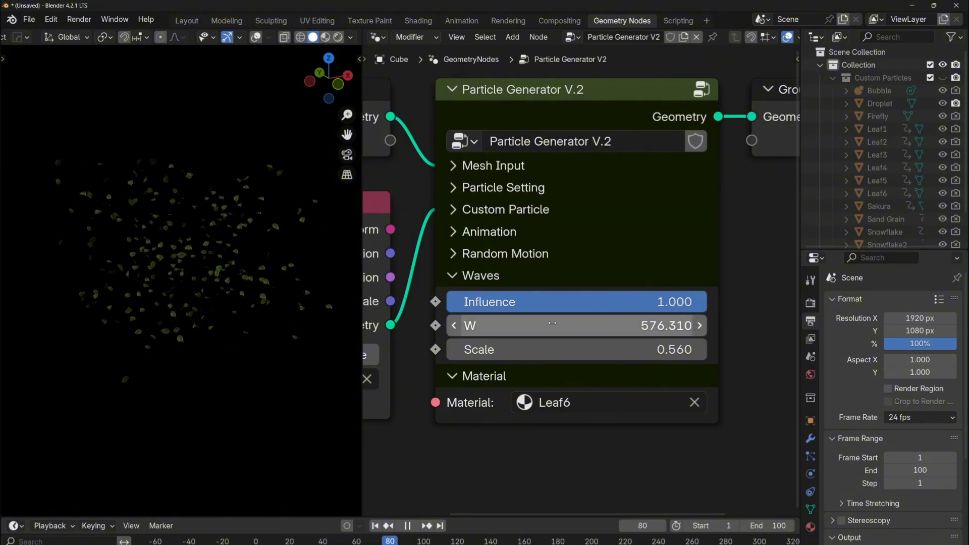
drag(553, 323, 577, 323)
key(space)
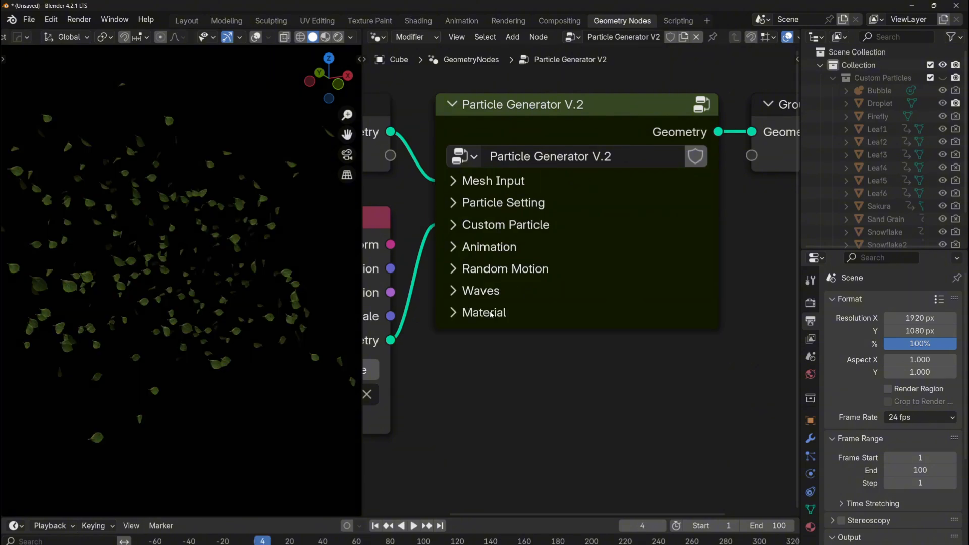
Step: Expand the Material section of the Particle Generator V.2 node and bring the Object Info node into view
click(513, 313)
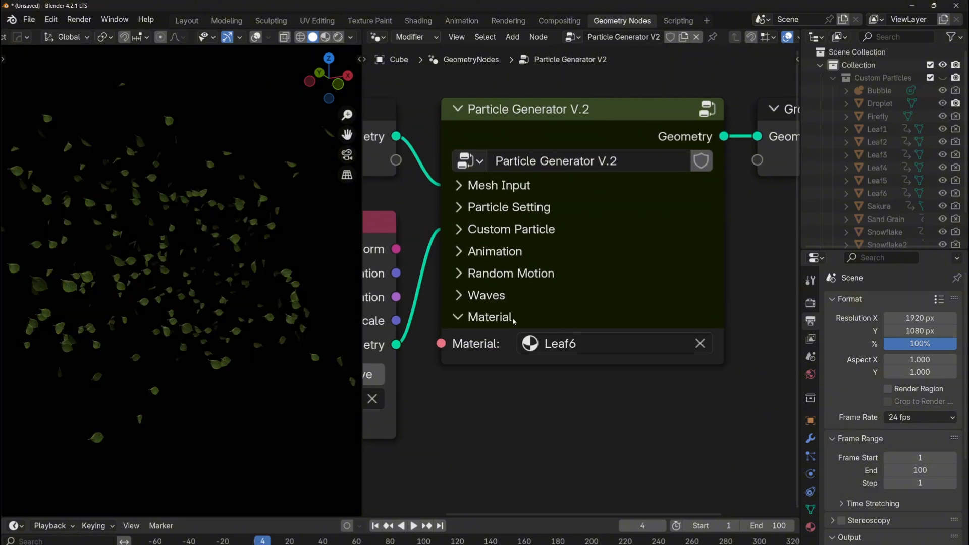
scroll(495, 329, down, 2)
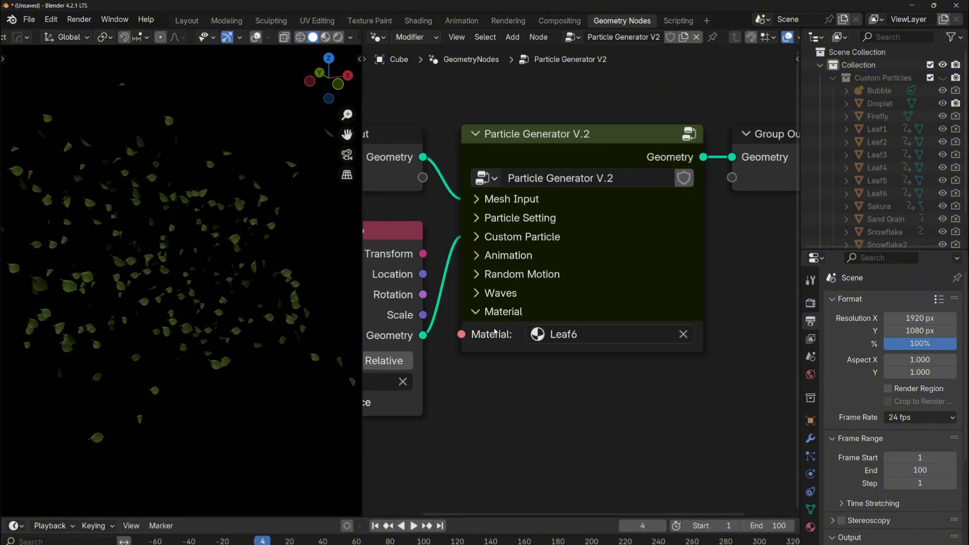
middle_drag(496, 329, 592, 321)
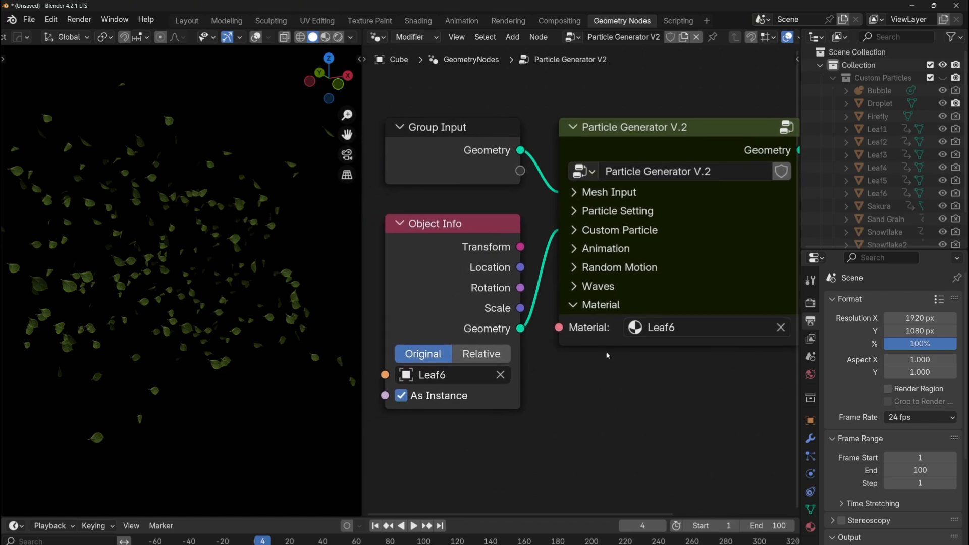
Step: Choose Droplet as the Object Info object and assign the Droplet material to the particles
click(475, 377)
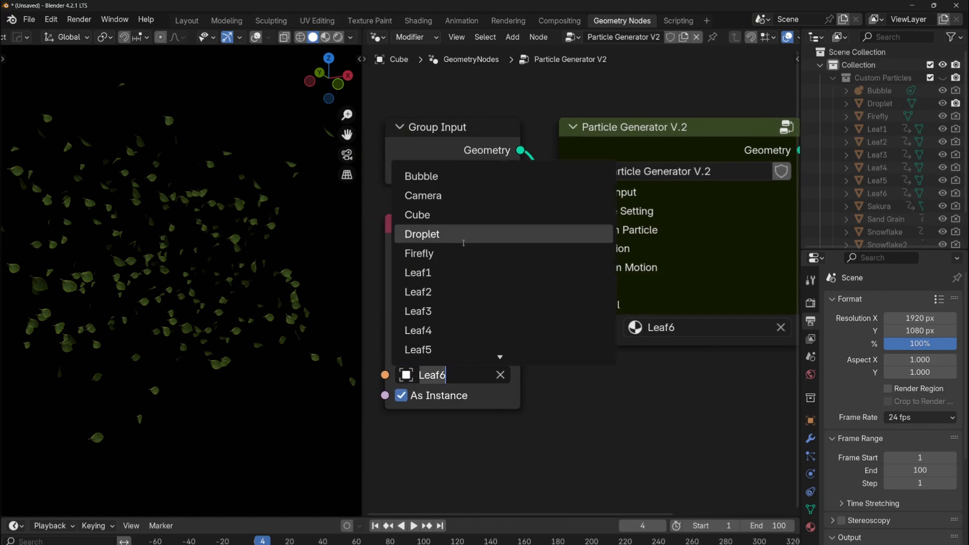
click(464, 244)
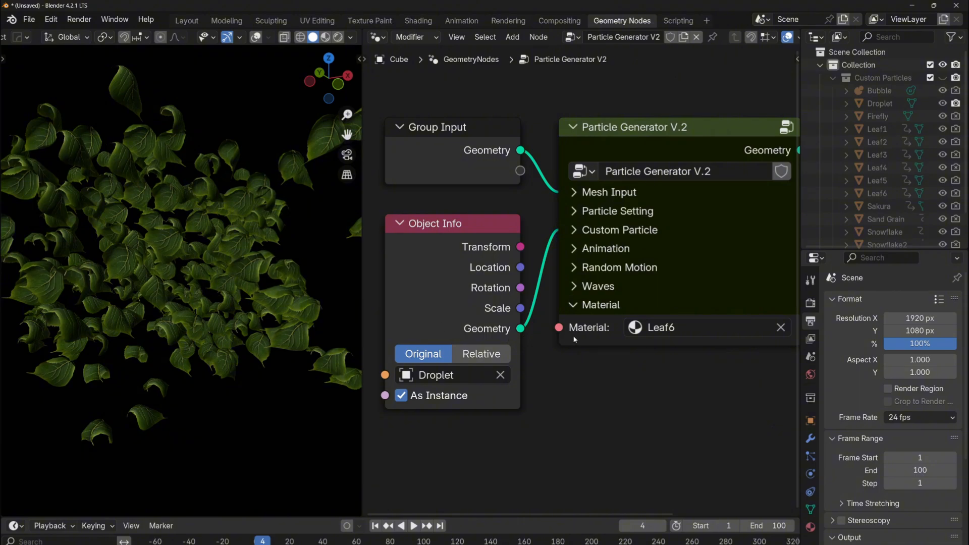
click(649, 329)
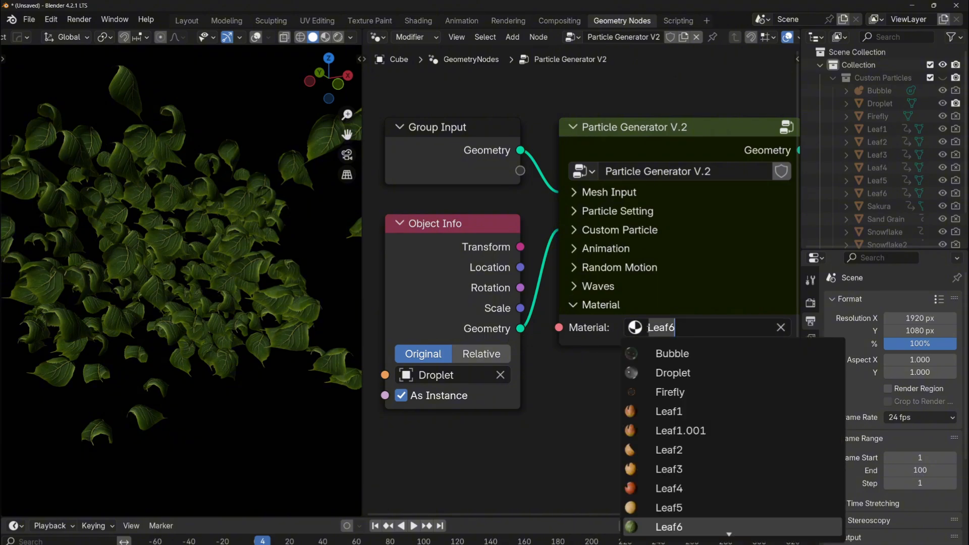
click(665, 371)
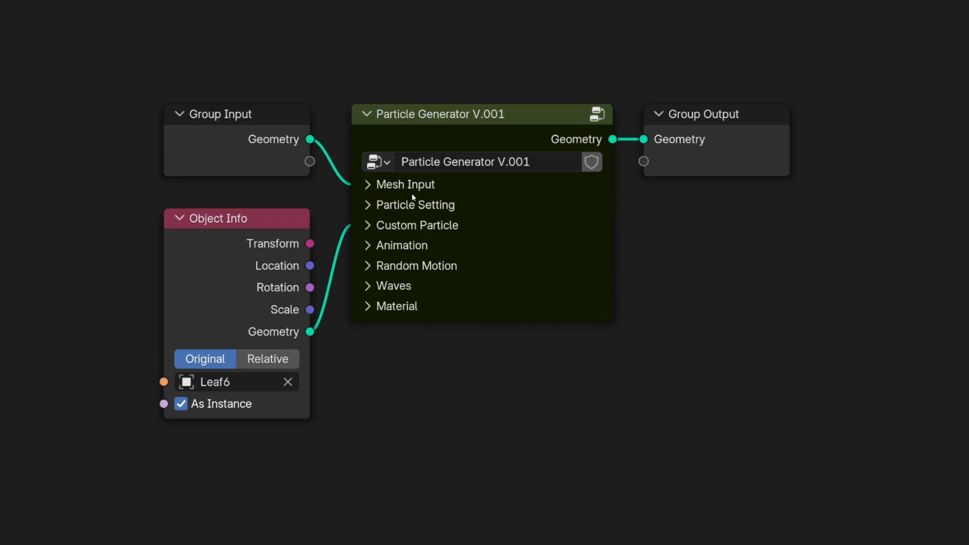
Step: Look through the Mesh Input, Particle Setting and Custom Particle sections of the Particle Generator V.001 node
click(412, 187)
click(402, 187)
click(407, 205)
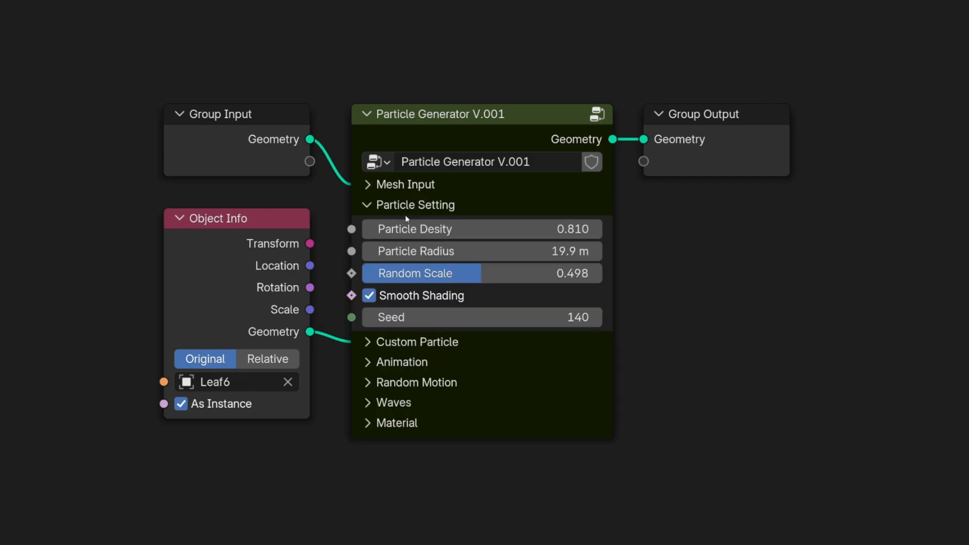
click(418, 211)
click(415, 228)
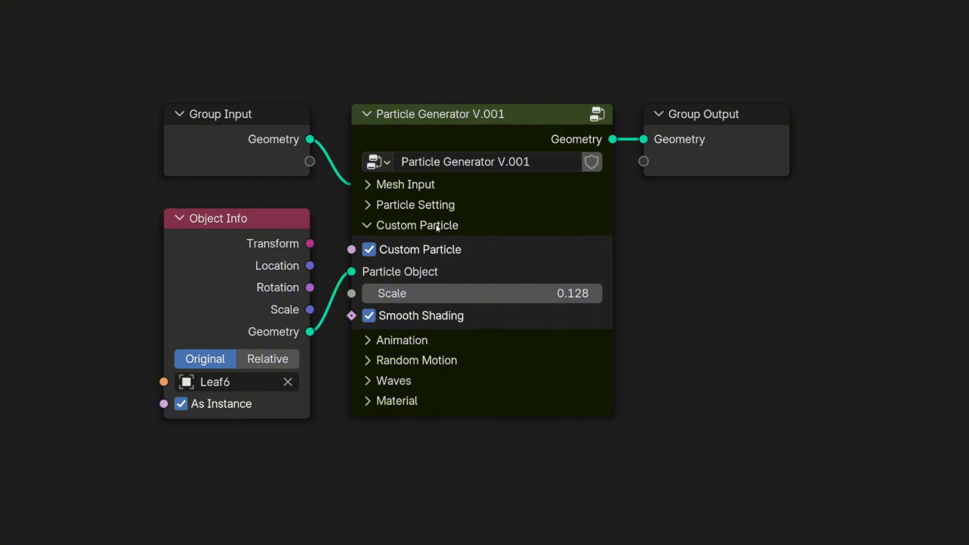
click(453, 228)
Step: Review the Animation, Random Motion and Waves sections of the Particle Generator V.001 node
click(444, 245)
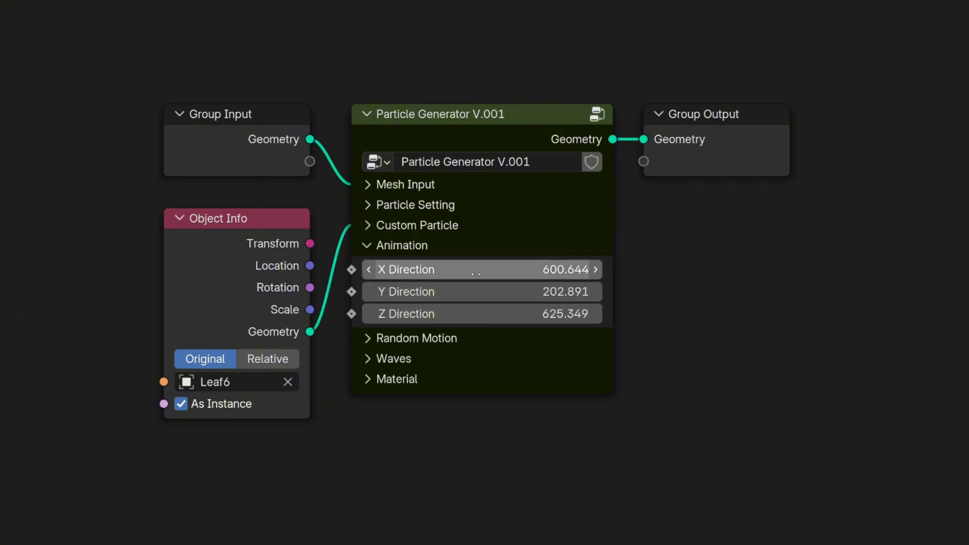
ctrl+click(435, 337)
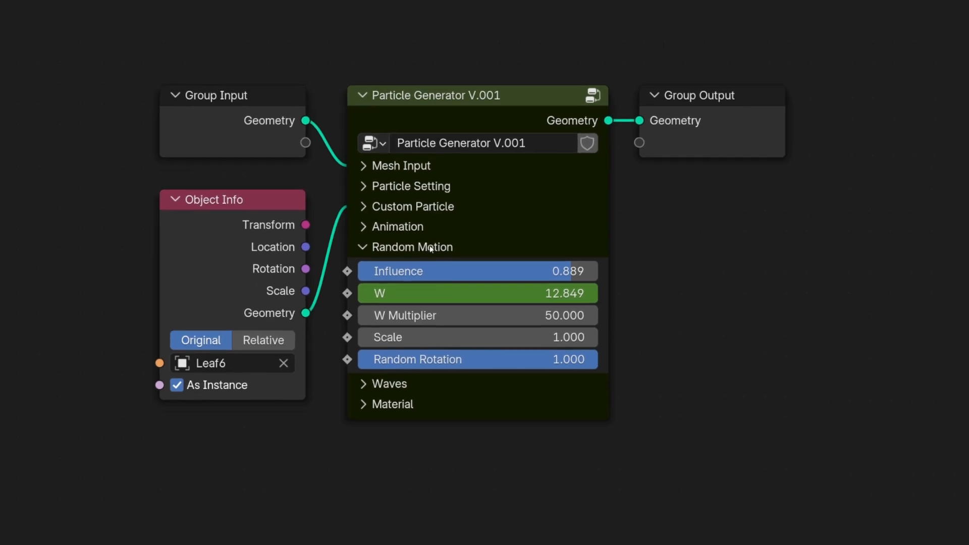
click(431, 248)
click(430, 267)
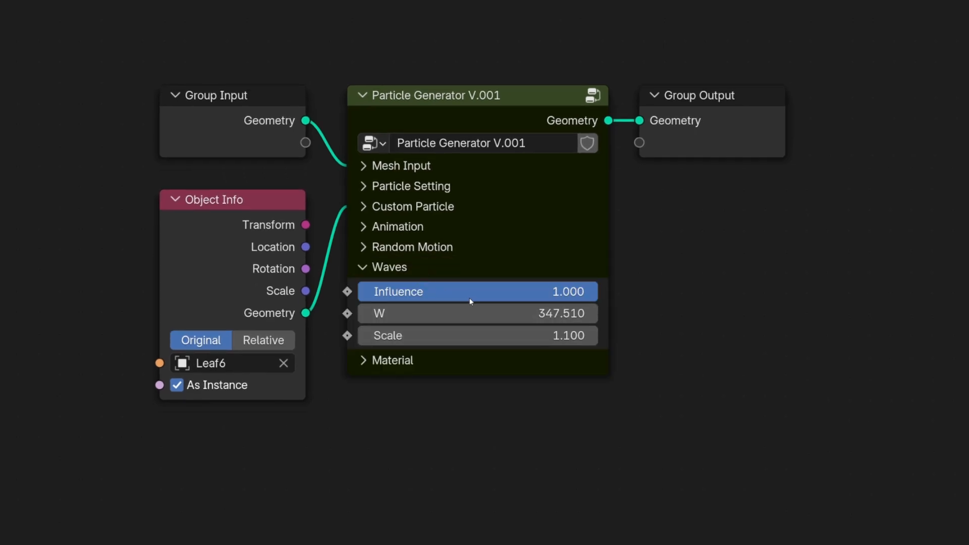
click(566, 271)
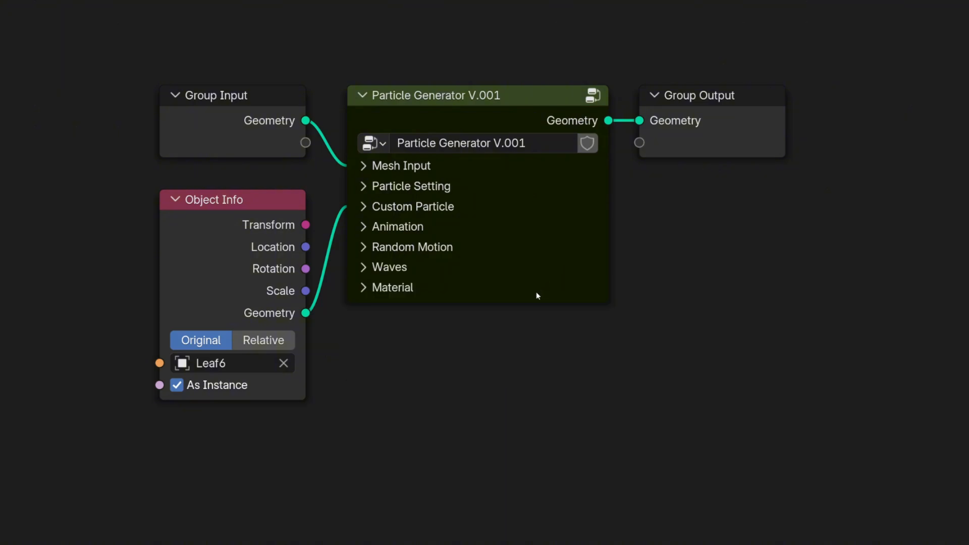
click(488, 315)
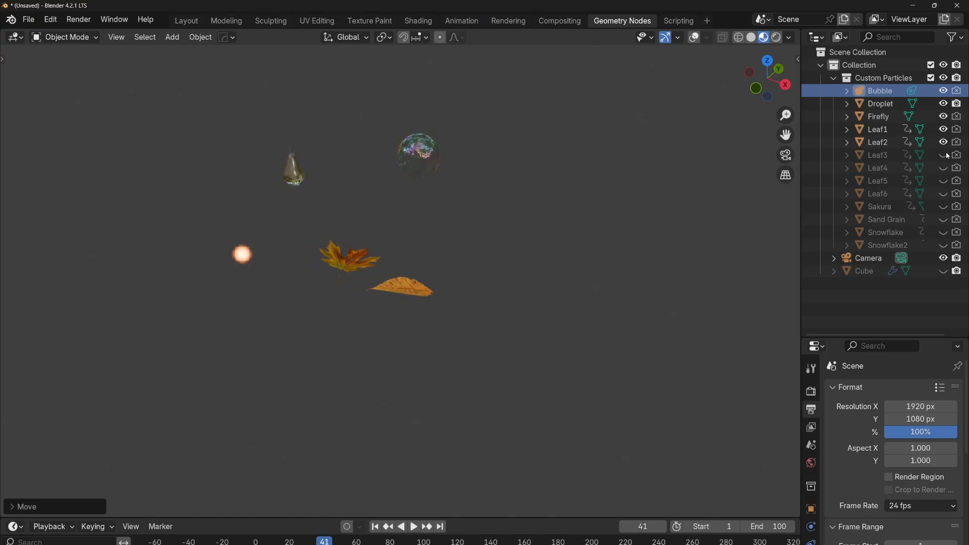
Step: Unhide the custom particle objects from Leaf3 through Snowflake2 in the Custom Particles collection
drag(944, 155, 943, 245)
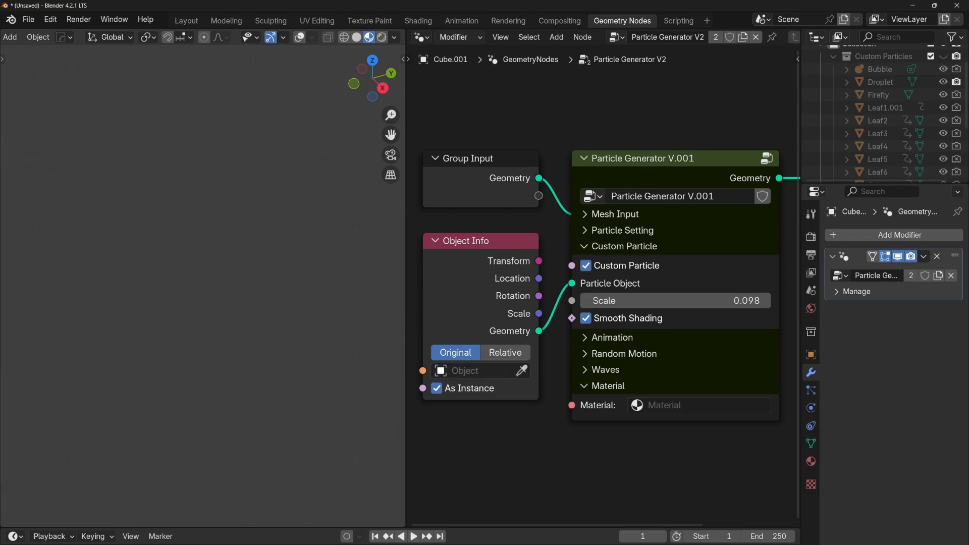
Step: Choose Bubble as the Object Info object and assign the Bubble material to the particles
click(477, 371)
click(454, 393)
click(699, 405)
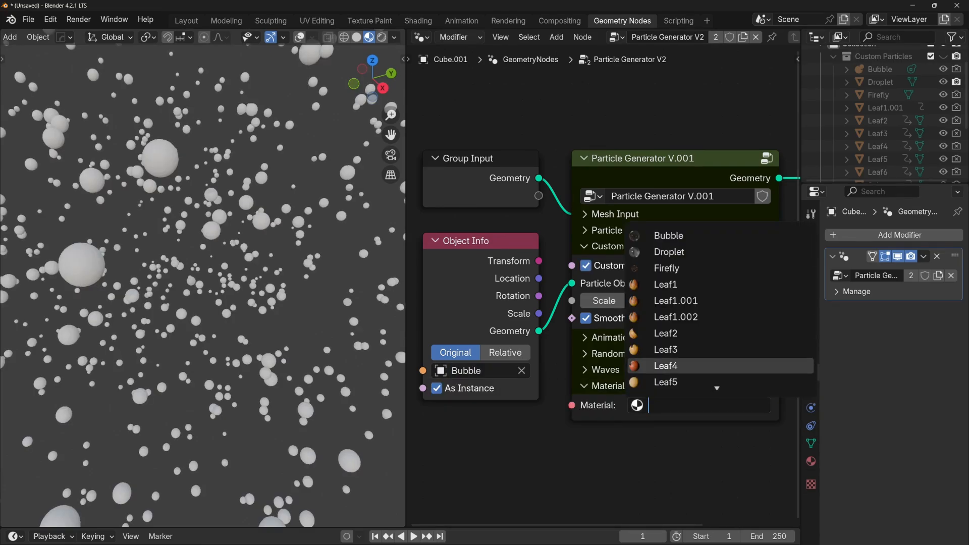
click(661, 235)
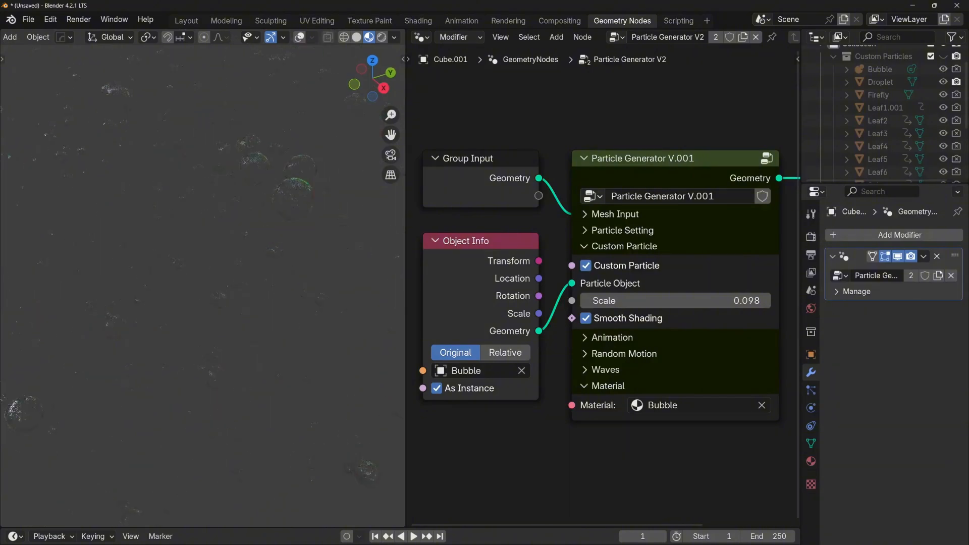
Step: Append the Custom Particles collection from the Particle Generator V.2.blend file
click(28, 19)
click(54, 172)
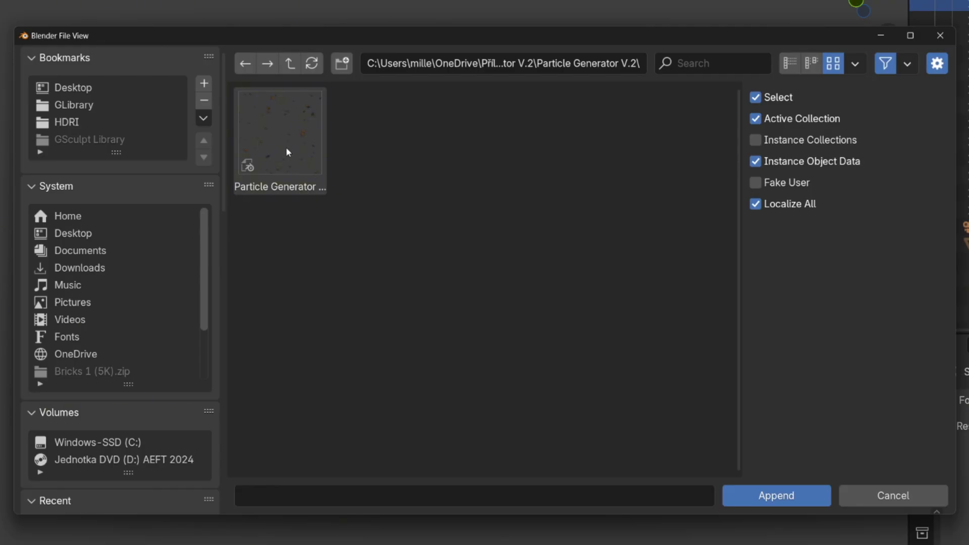
double_click(287, 152)
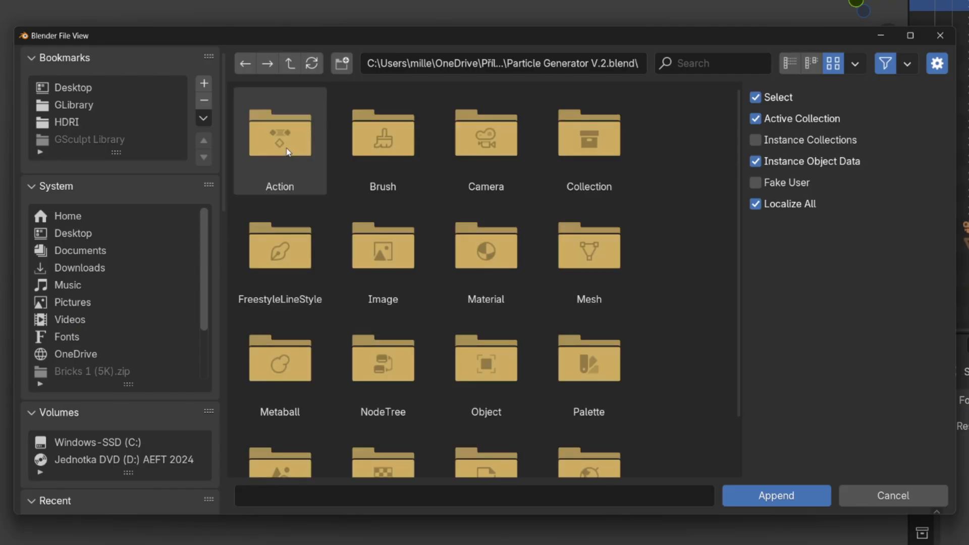
double_click(577, 163)
click(384, 166)
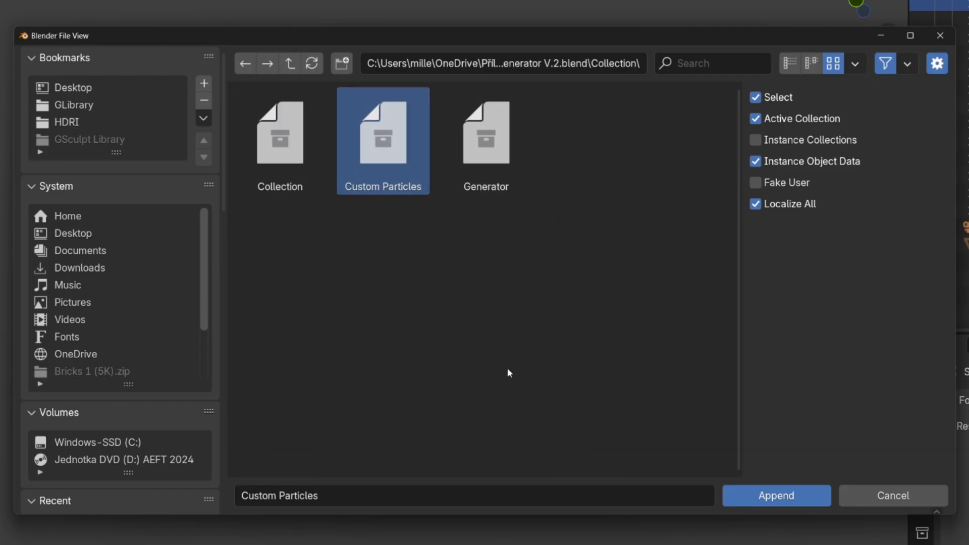
click(806, 499)
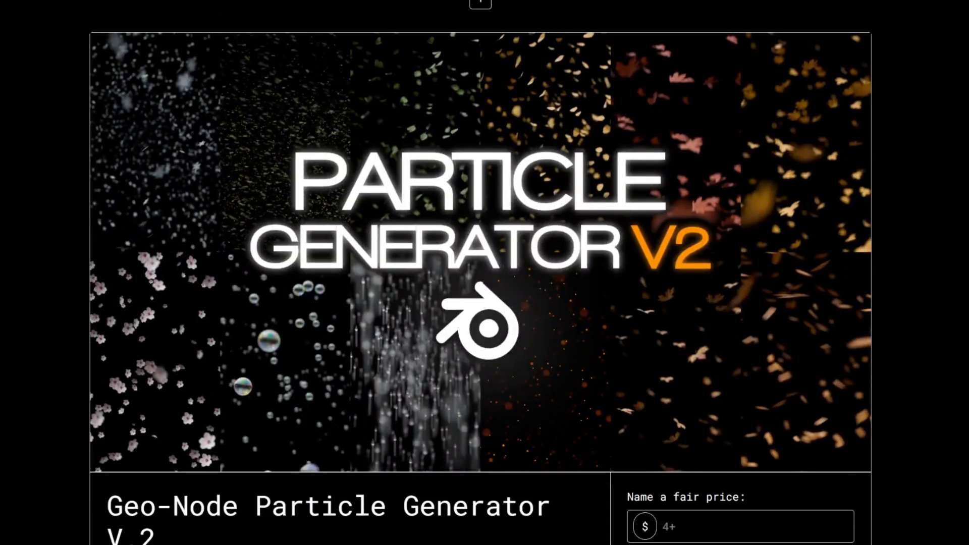
Step: Look through the description and V.2 updates on the Geo-Node Particle Generator V.2 product page in the web browser
scroll(480, 273, down, 7)
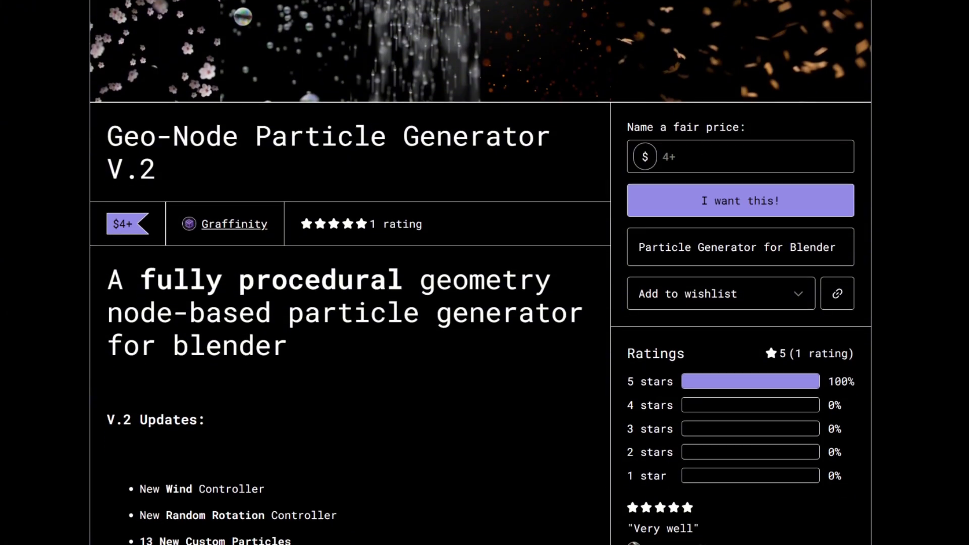
scroll(481, 272, down, 1)
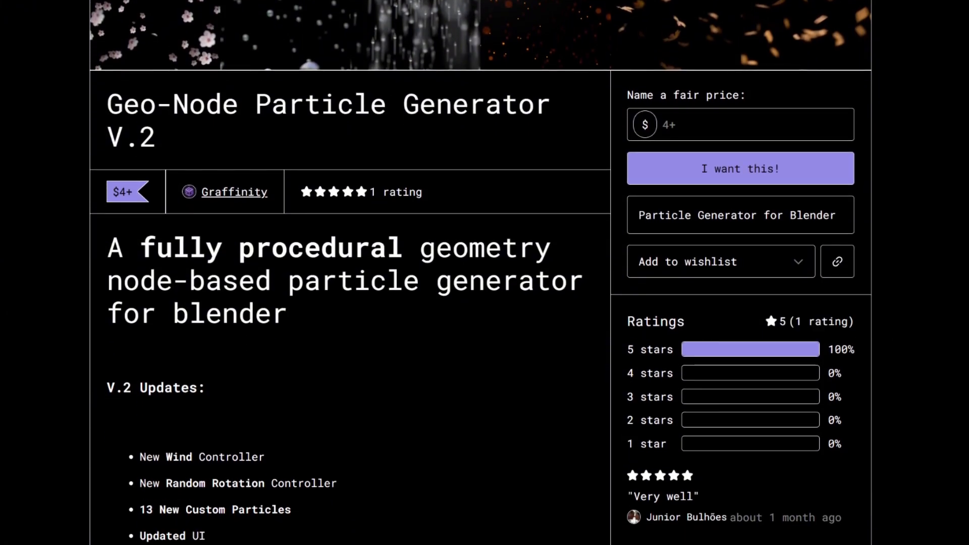